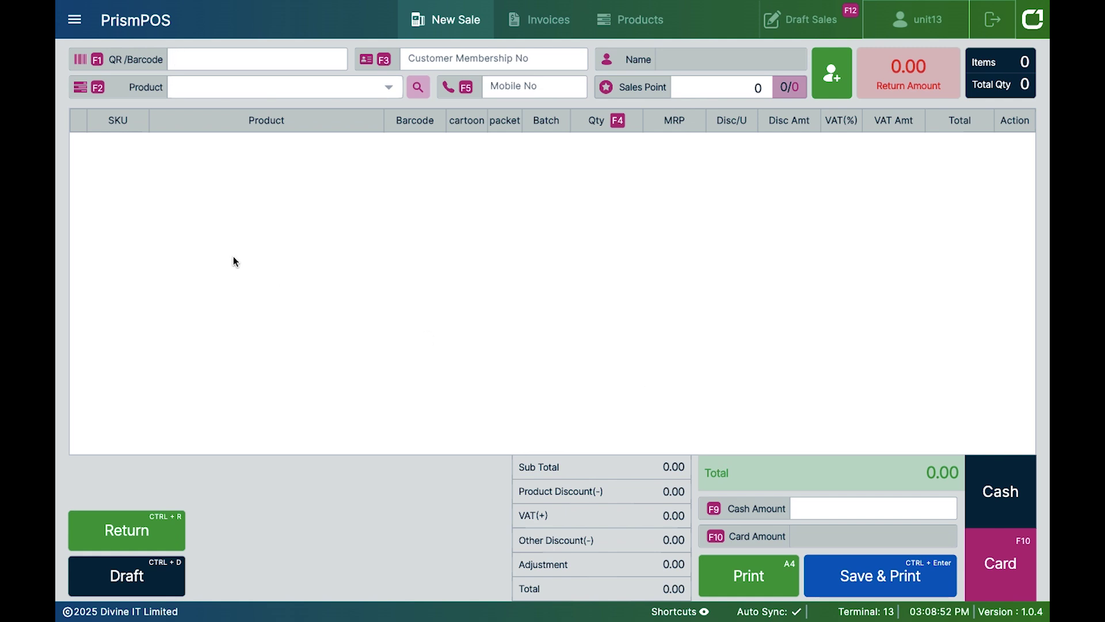
# - Look through the modules in the navigation menu and view the draft sales list
pyautogui.click(76, 22)
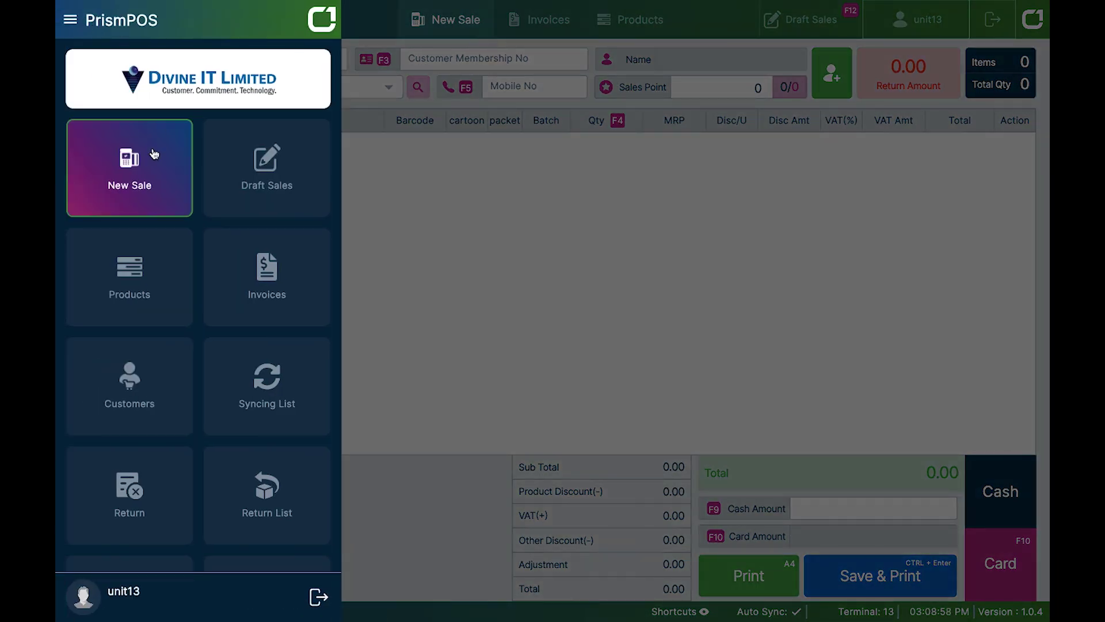
pyautogui.scroll(-2, 170, 347)
pyautogui.scroll(-1, 171, 347)
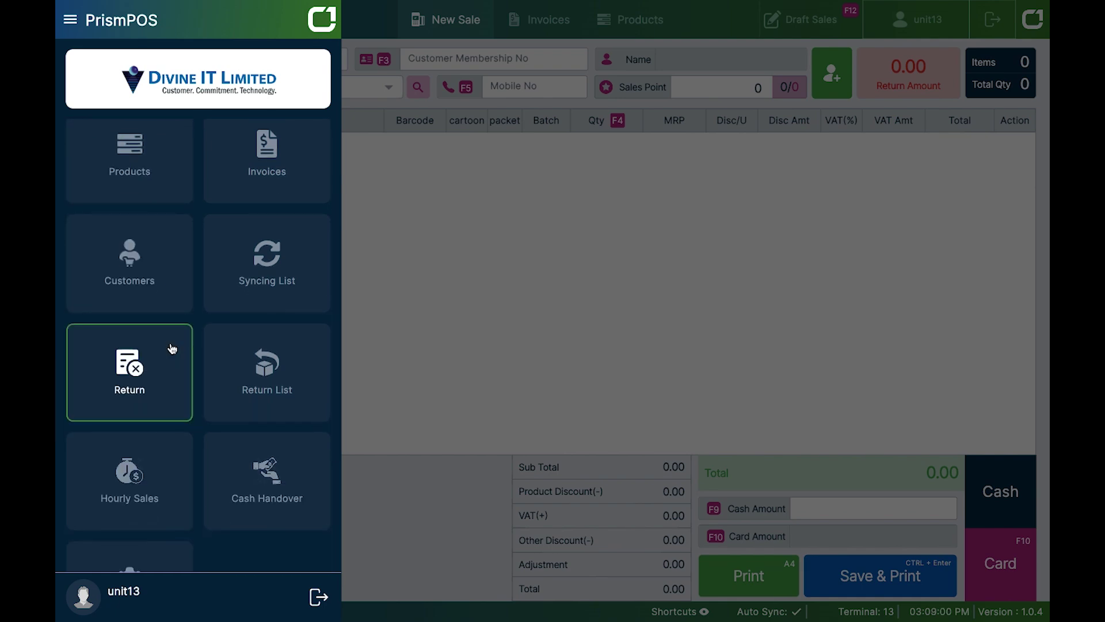
pyautogui.scroll(3, 172, 348)
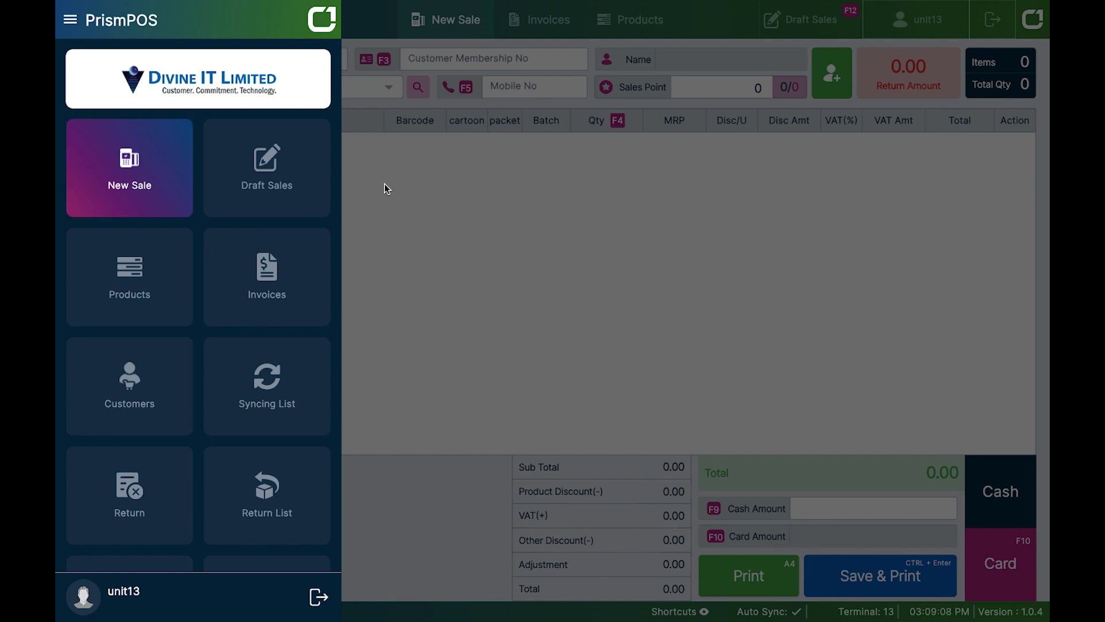
pyautogui.click(278, 181)
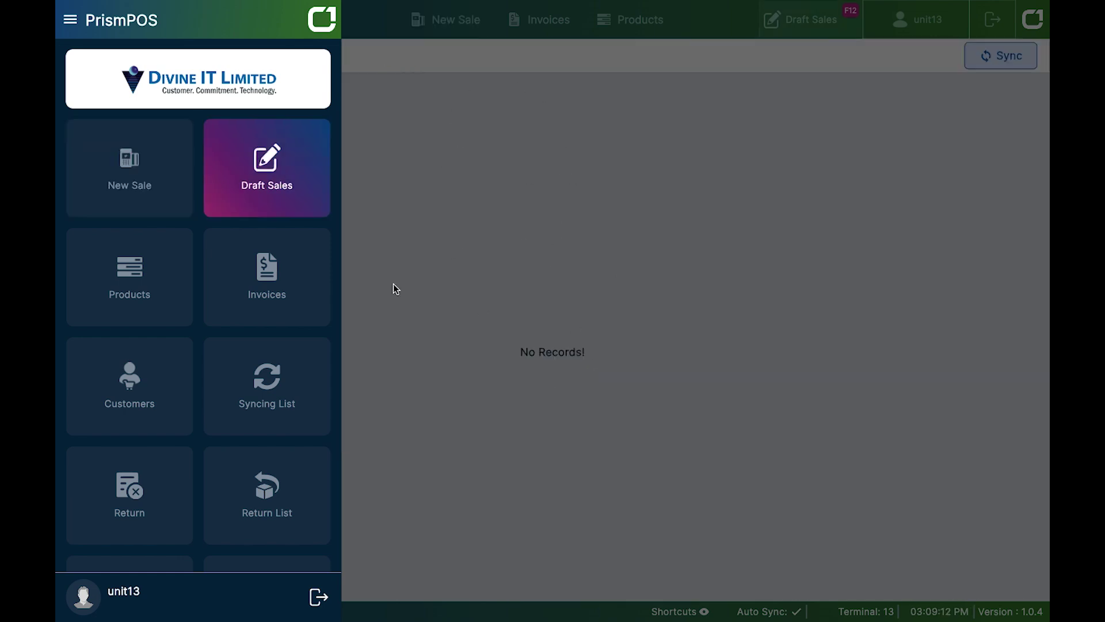
# - Open the product list and look through its filters and rows
pyautogui.click(139, 284)
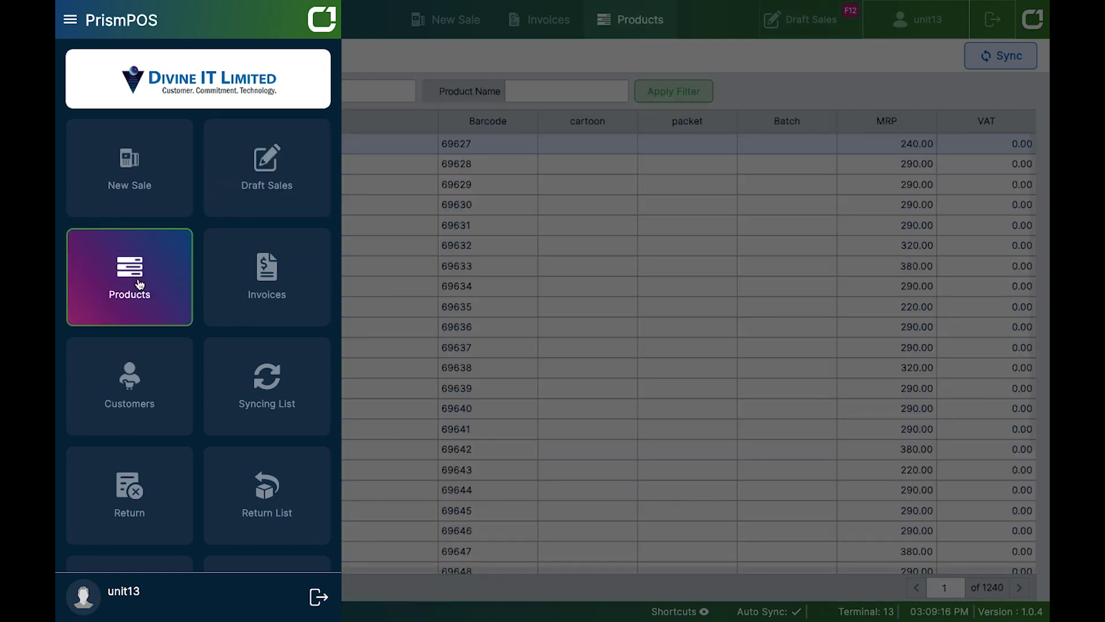
pyautogui.click(537, 343)
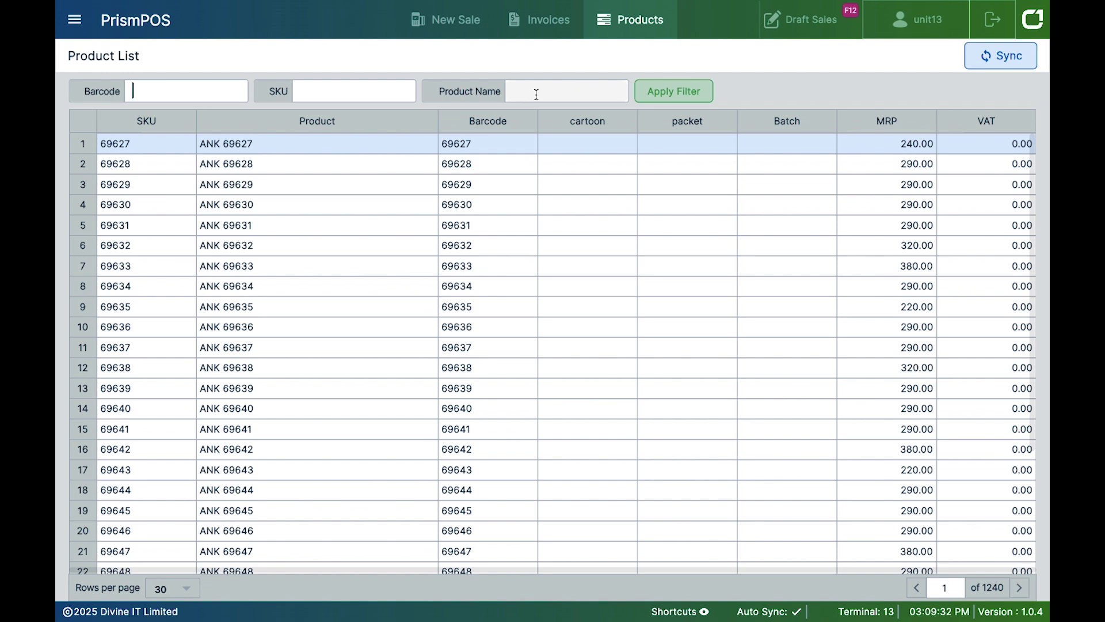
pyautogui.scroll(-3, 262, 469)
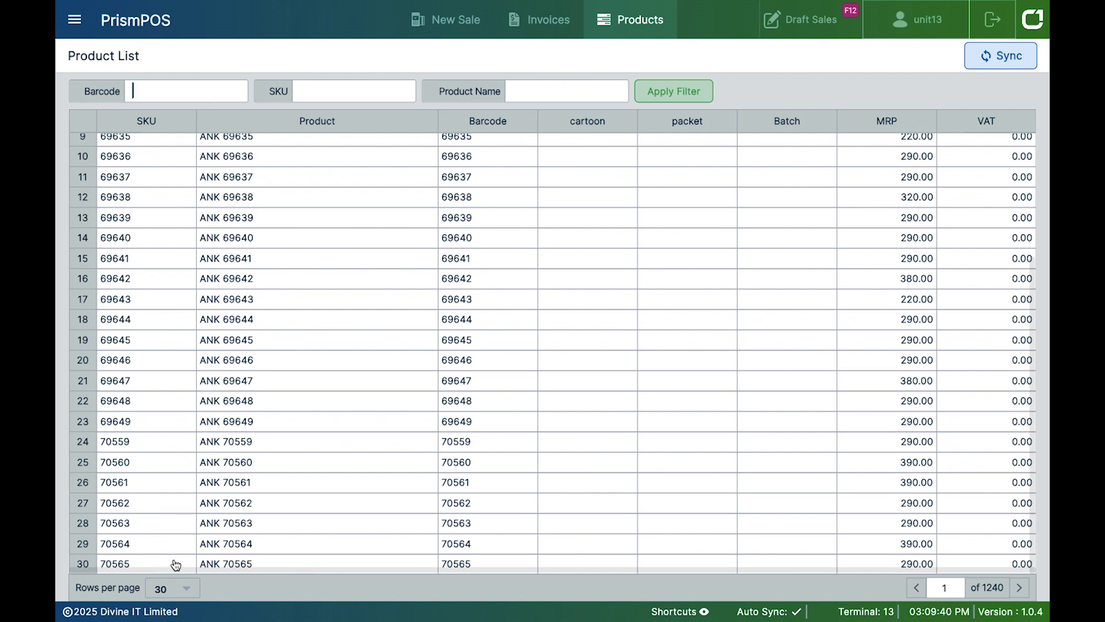
# - Set the product list to show 50 rows per page and then raise it to 100
pyautogui.click(185, 588)
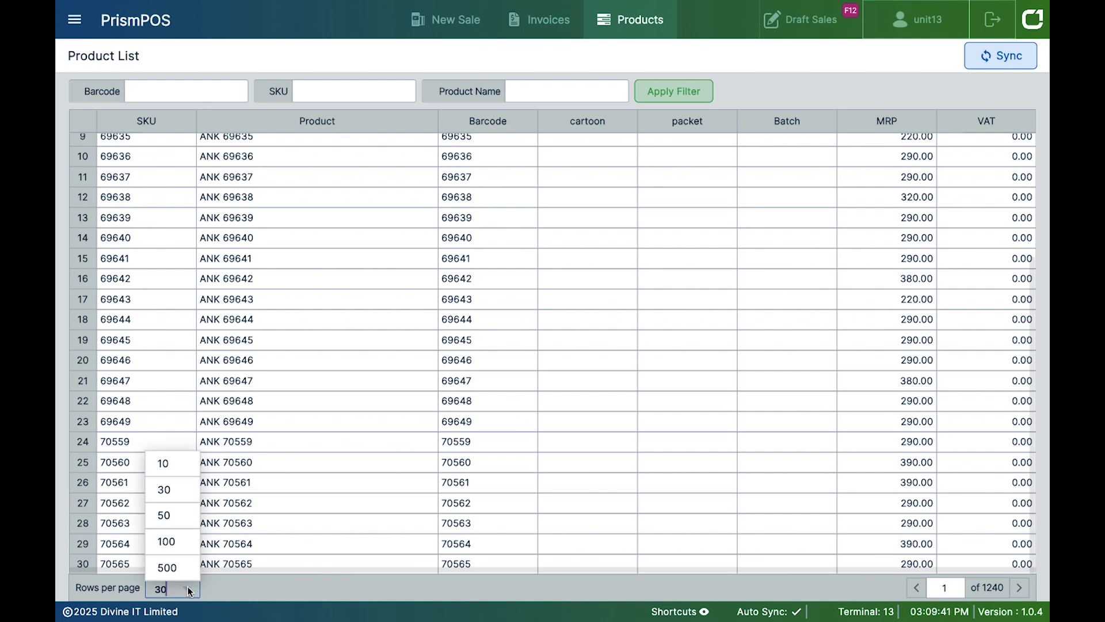
pyautogui.click(175, 522)
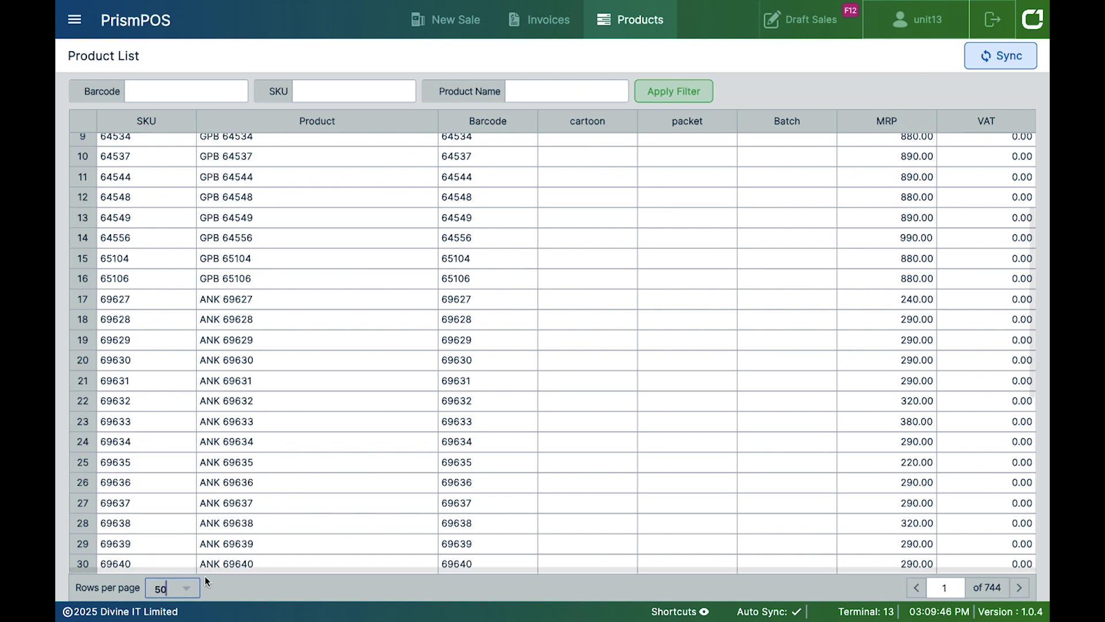
pyautogui.click(187, 588)
pyautogui.click(178, 551)
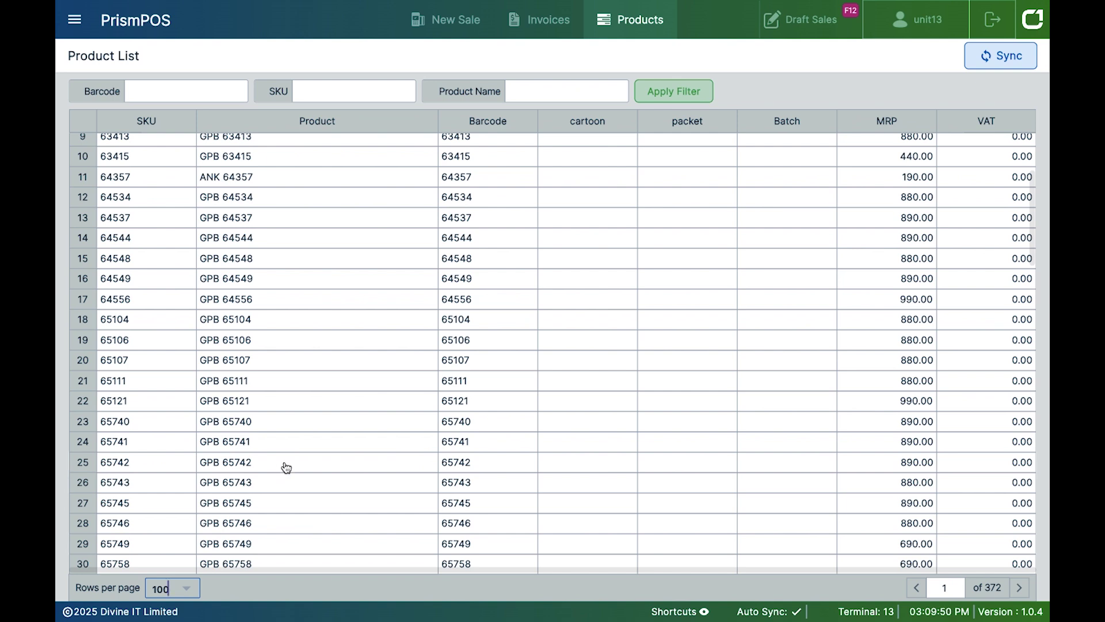
pyautogui.click(188, 590)
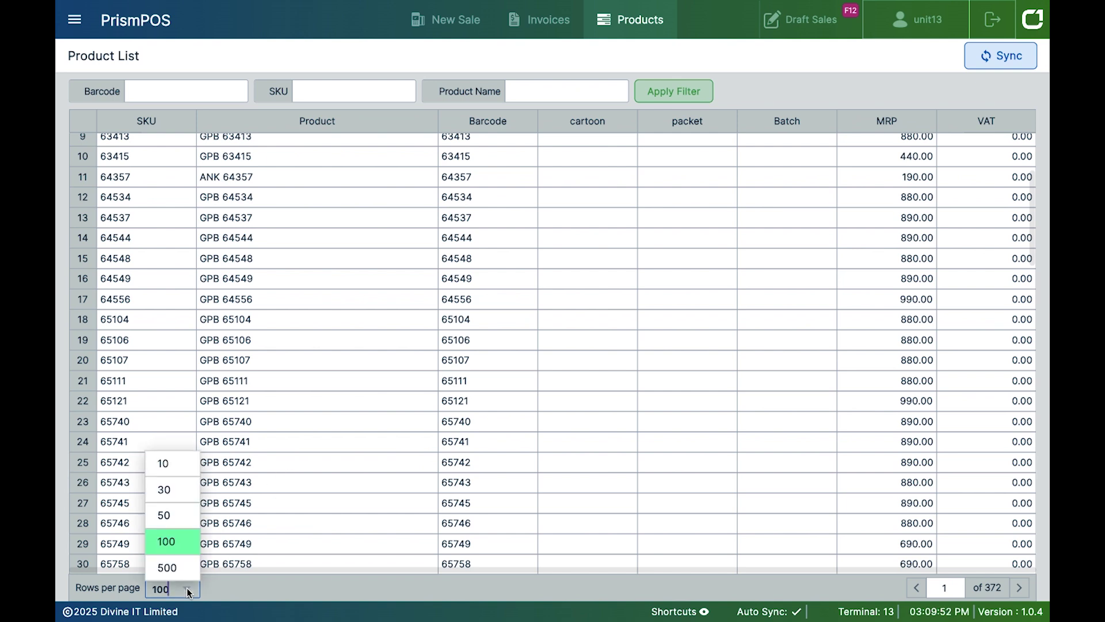
pyautogui.click(423, 459)
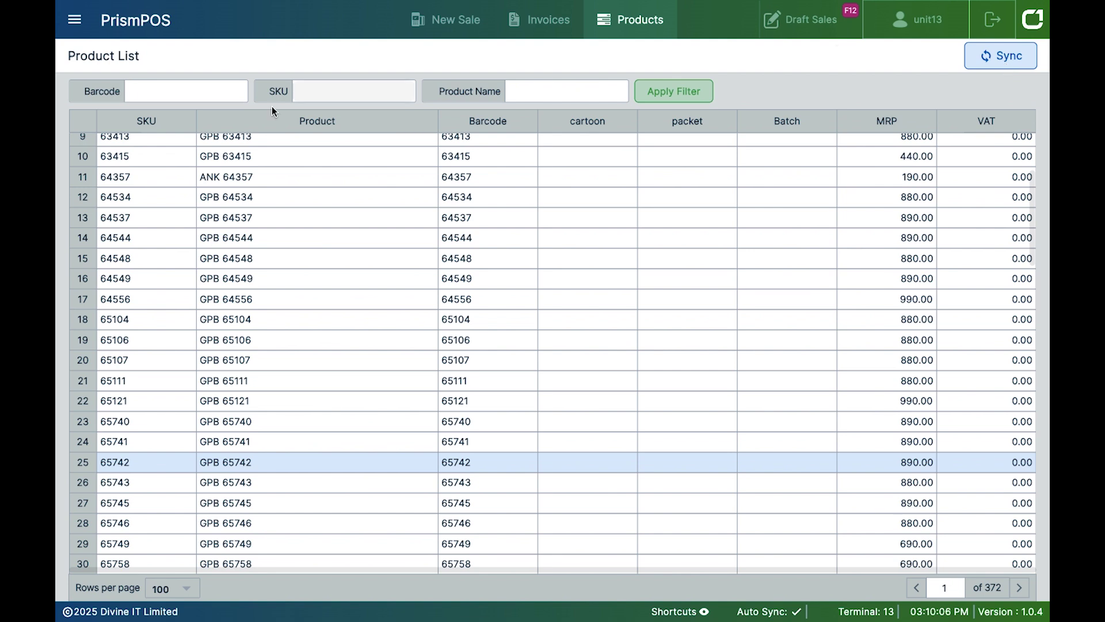
# - Open the invoice list to view its filters and columns
pyautogui.click(72, 21)
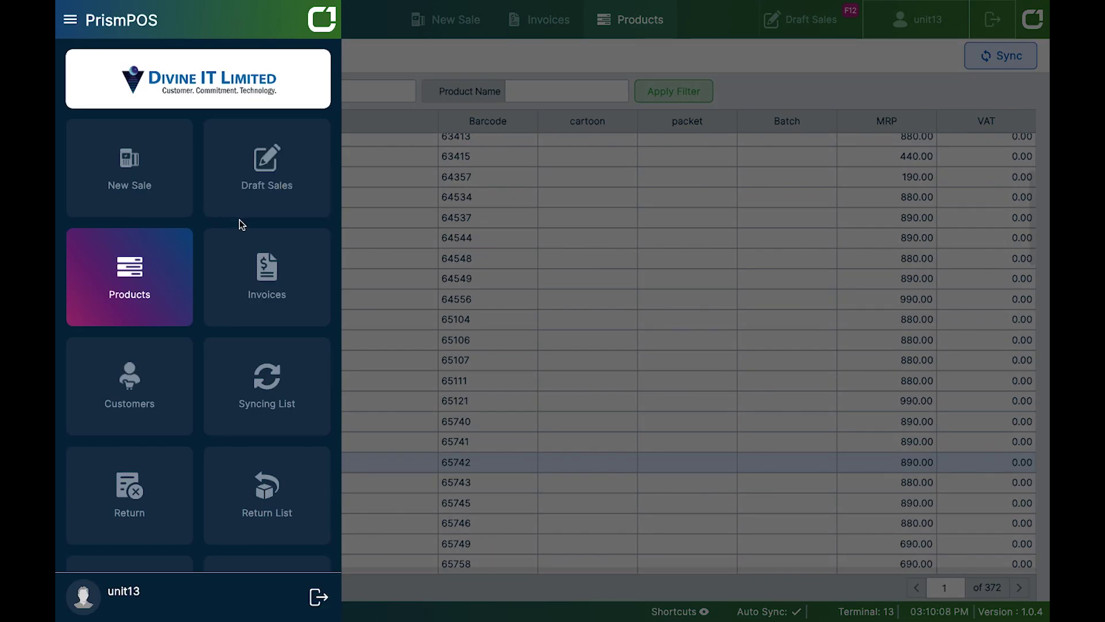
pyautogui.click(270, 275)
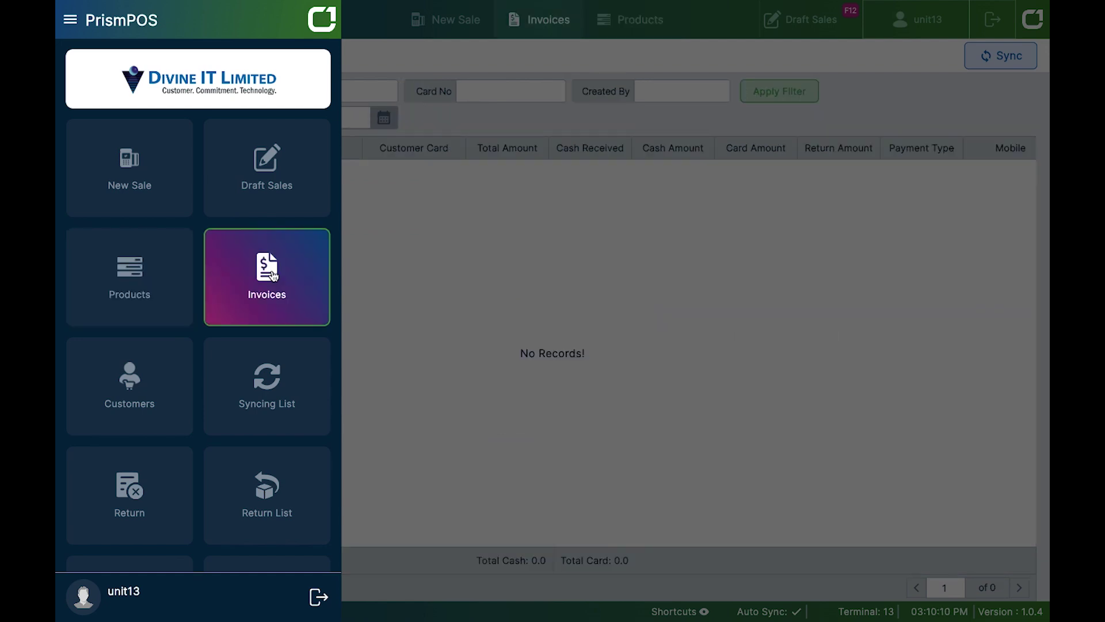
pyautogui.click(466, 279)
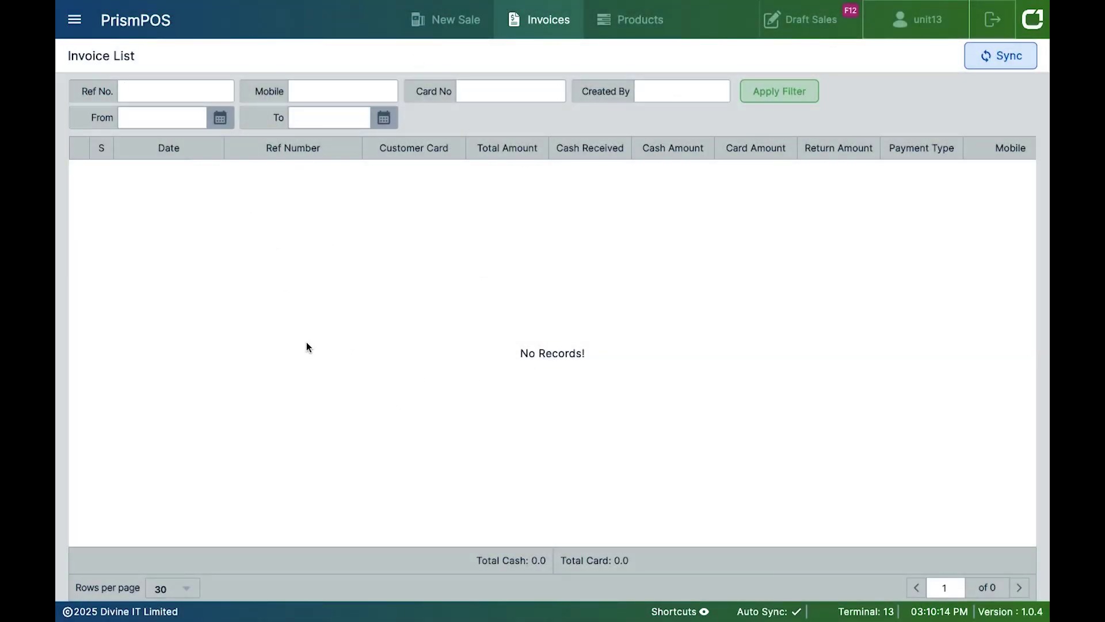
# - Open the customer list and examine its card number, mobile and name filters and its rows-per-page options
pyautogui.click(74, 20)
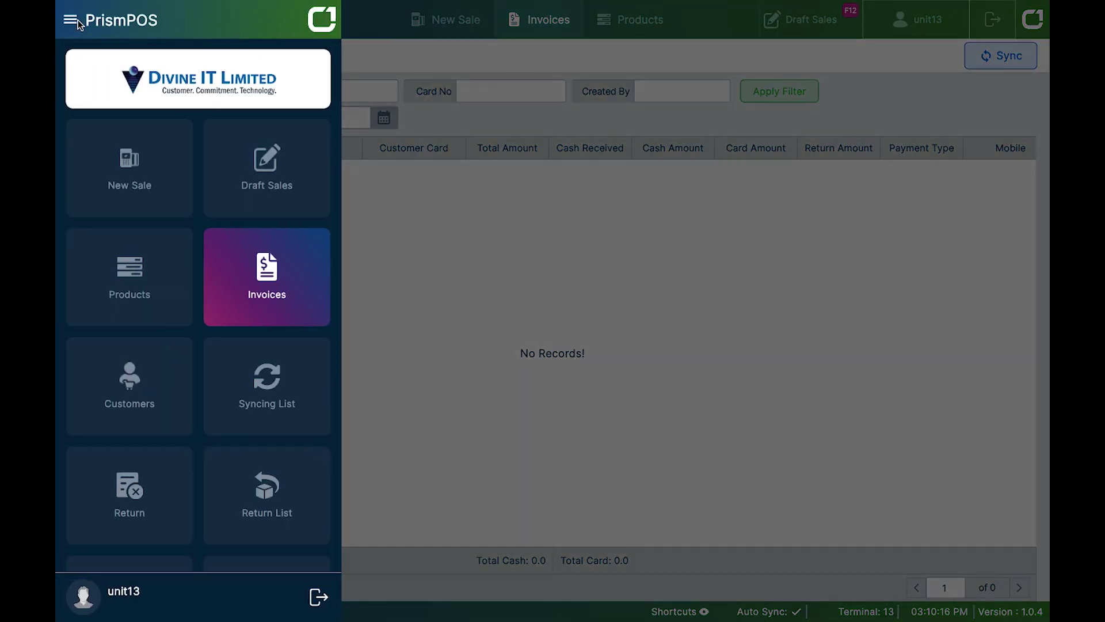
pyautogui.click(133, 387)
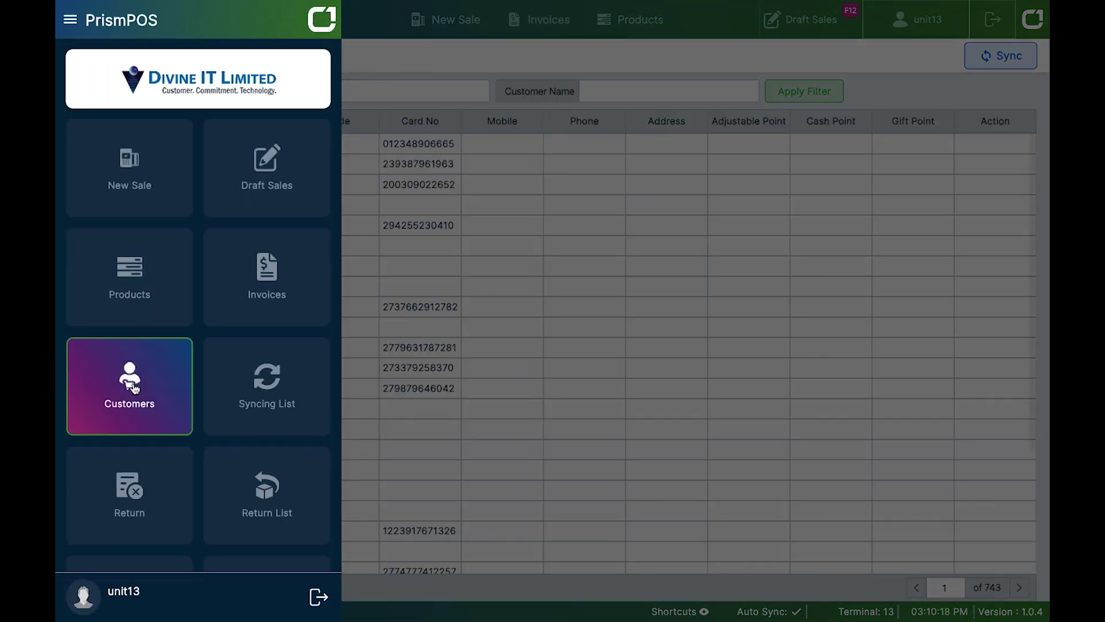
pyautogui.click(586, 366)
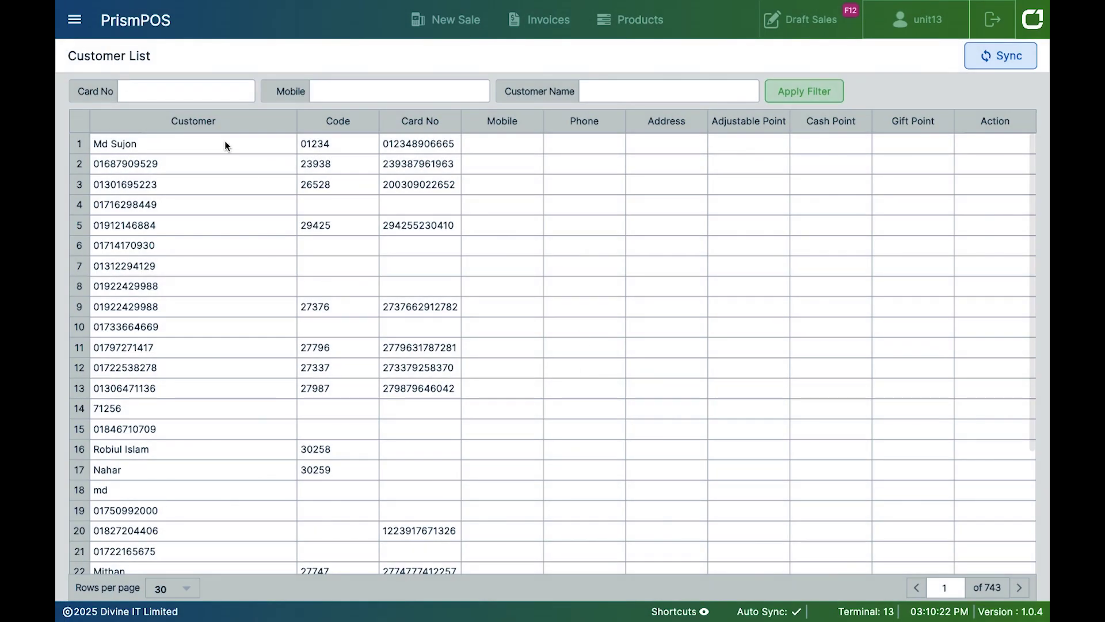
pyautogui.click(143, 95)
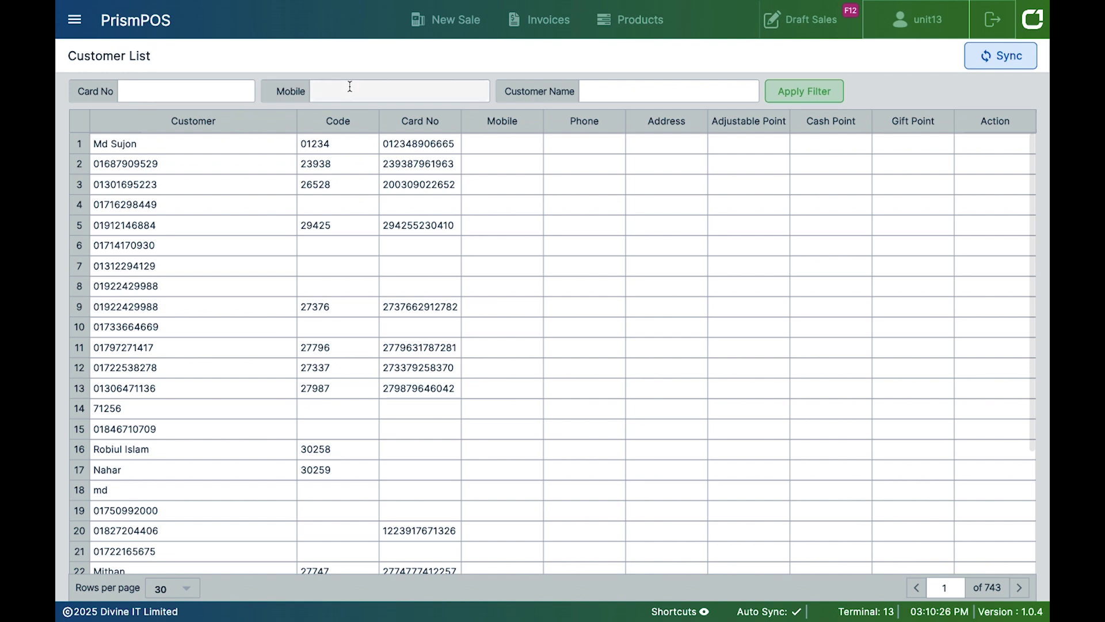
pyautogui.press('Tab')
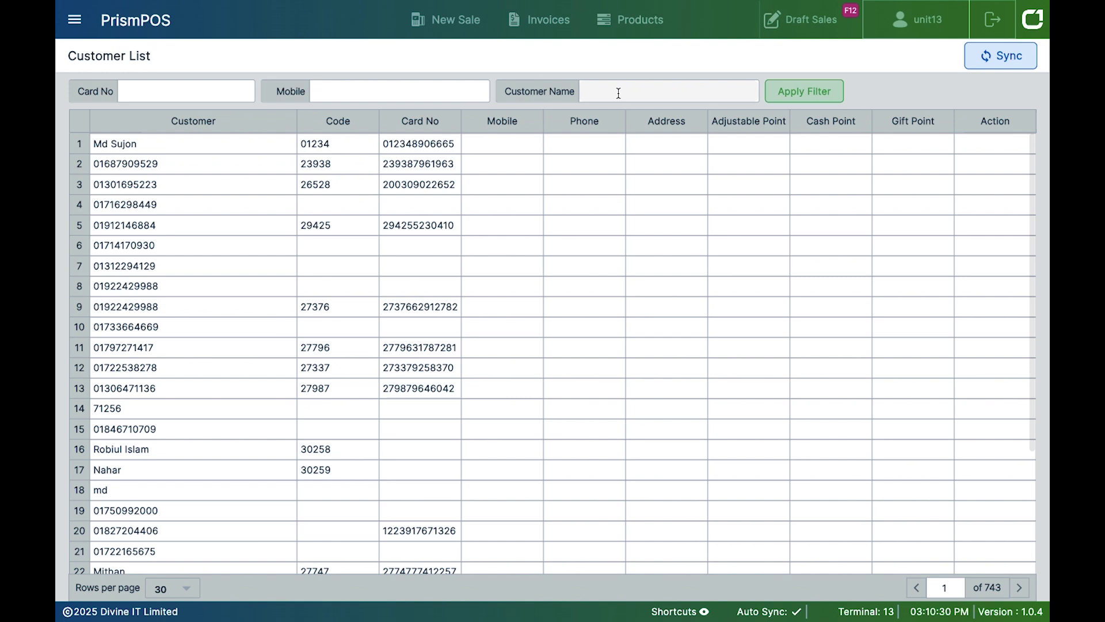
pyautogui.click(184, 588)
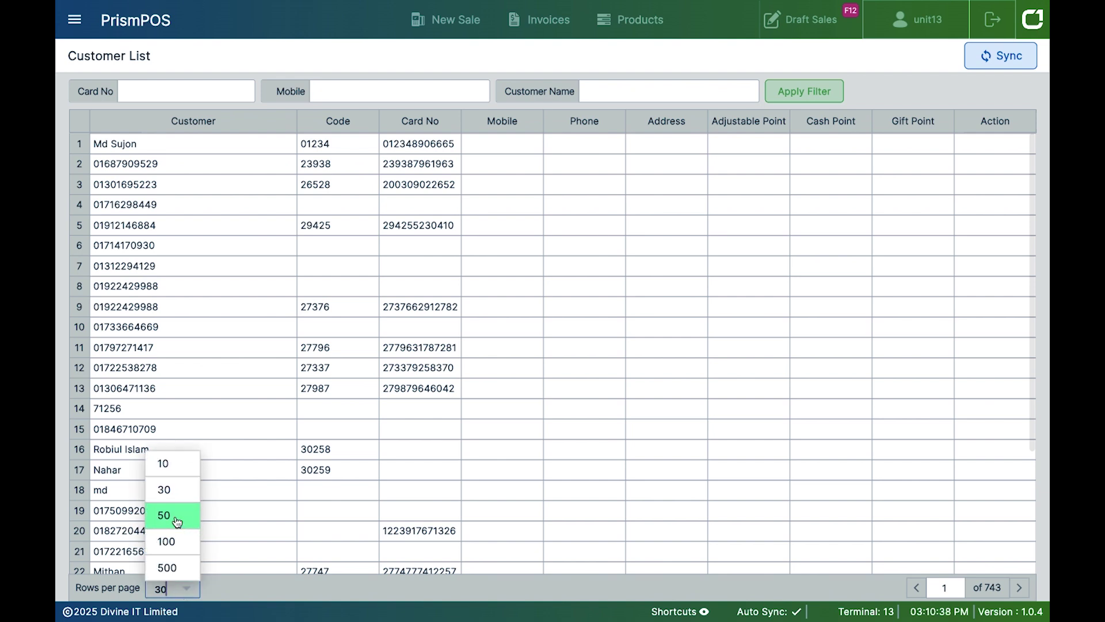
pyautogui.press('XF86AudioRaiseVolume')
pyautogui.press('XF86AudioRaiseVolume')
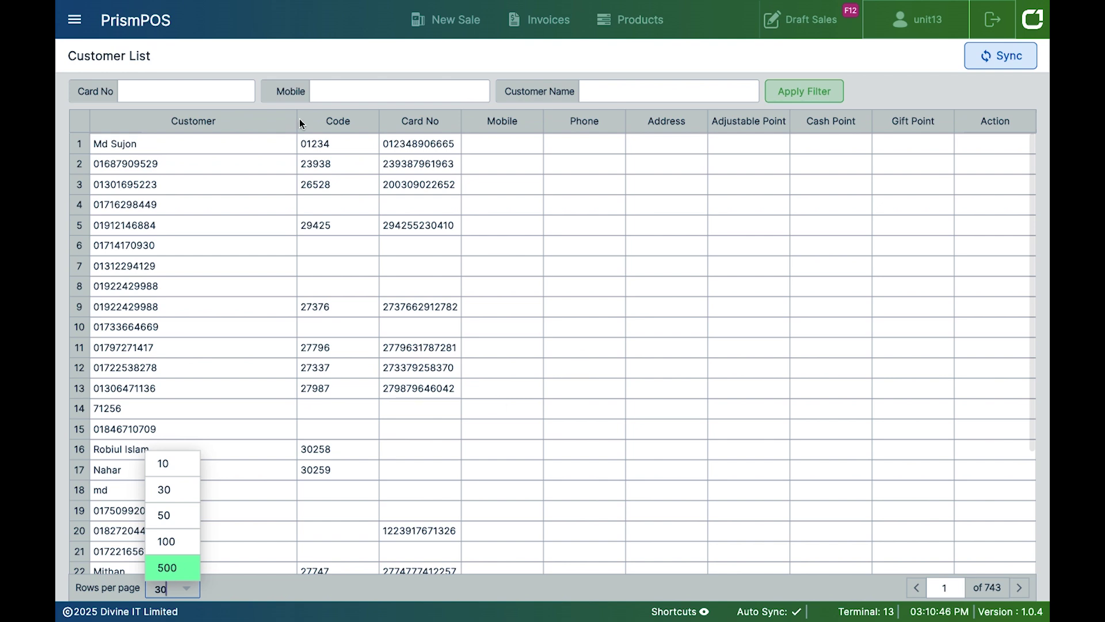
# - Open the syncing list and look through its sync groups
pyautogui.click(76, 19)
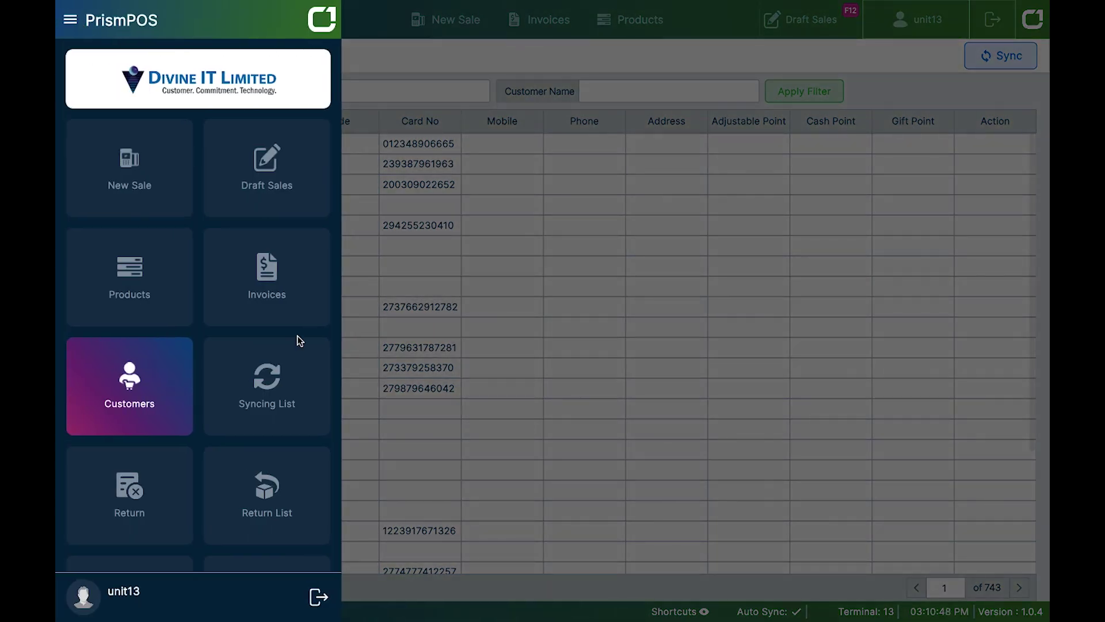
pyautogui.click(286, 391)
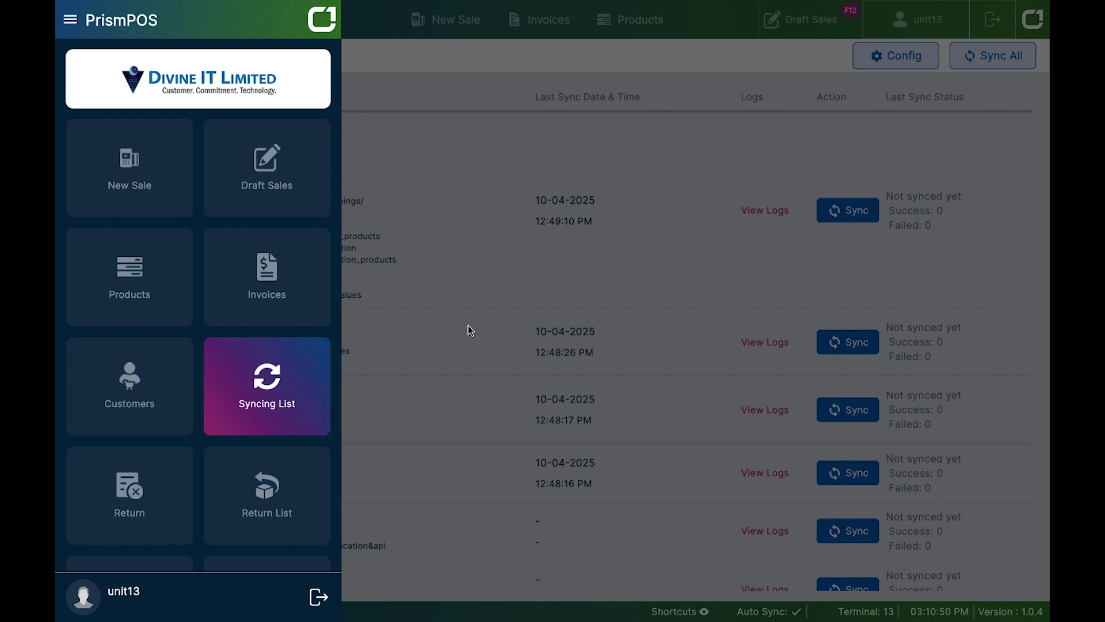
pyautogui.click(651, 272)
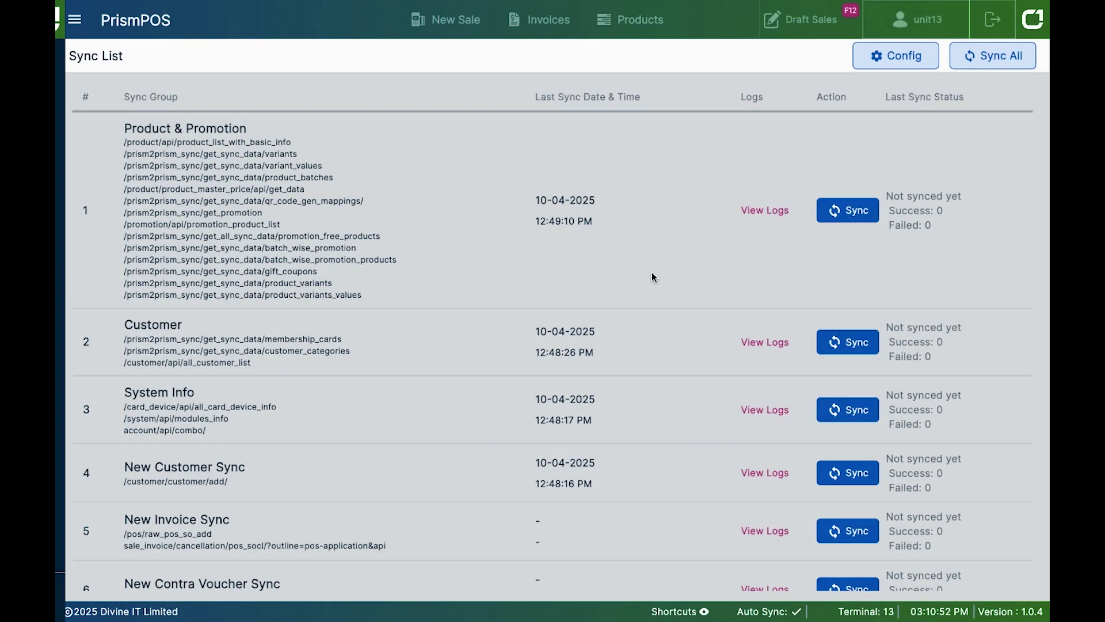
pyautogui.scroll(-4, 391, 265)
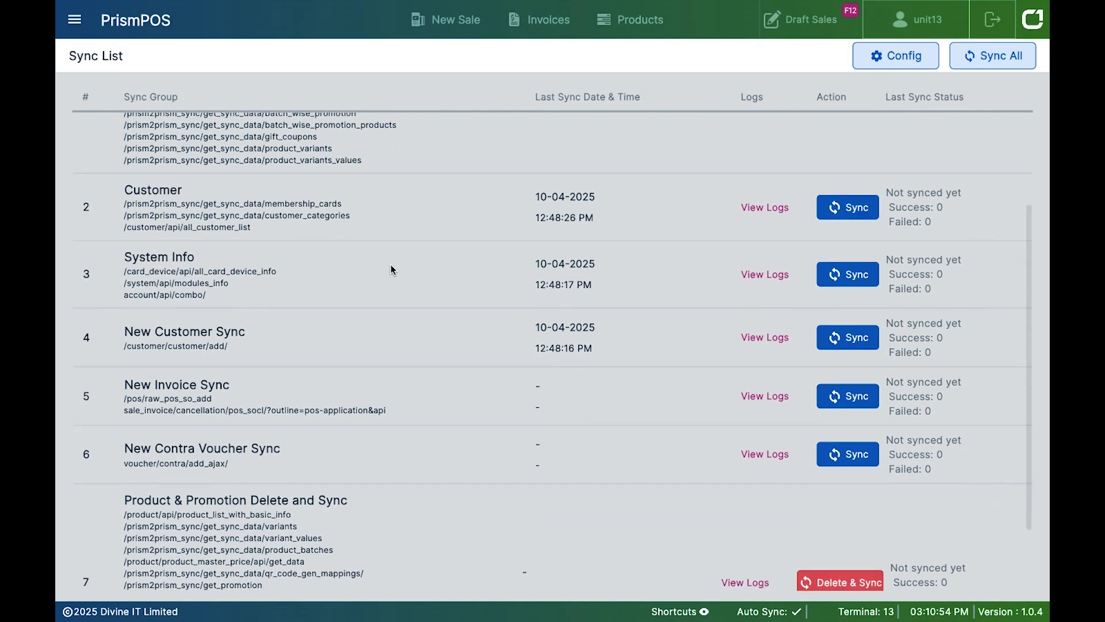
pyautogui.scroll(4, 390, 269)
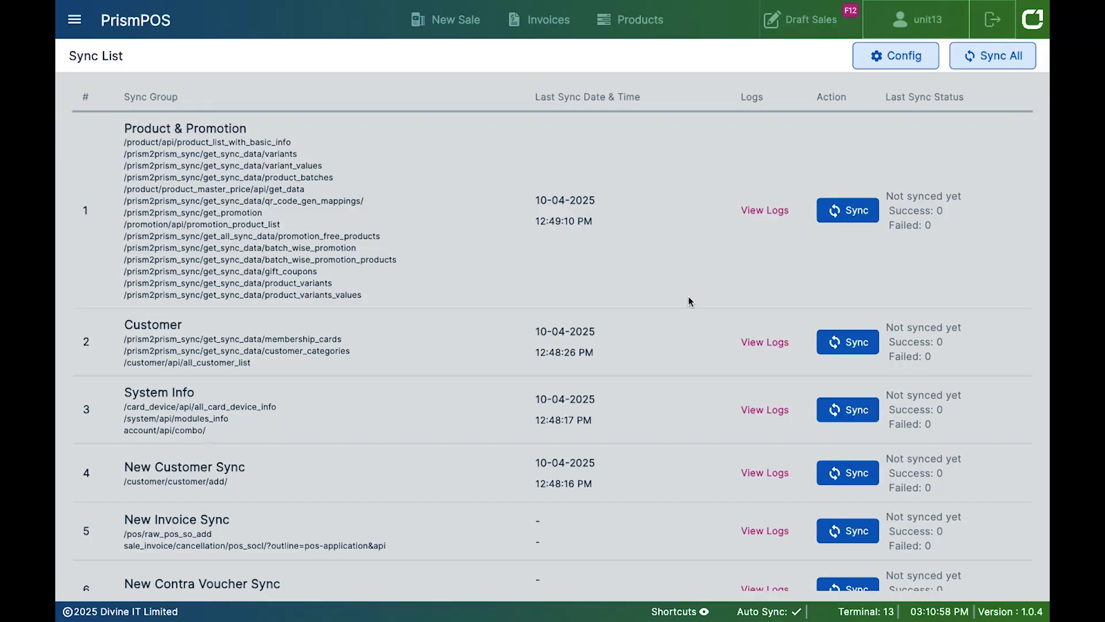
# - Sync the Product & Promotion, Customer and System Info groups individually, and run a sync of all groups
pyautogui.click(862, 216)
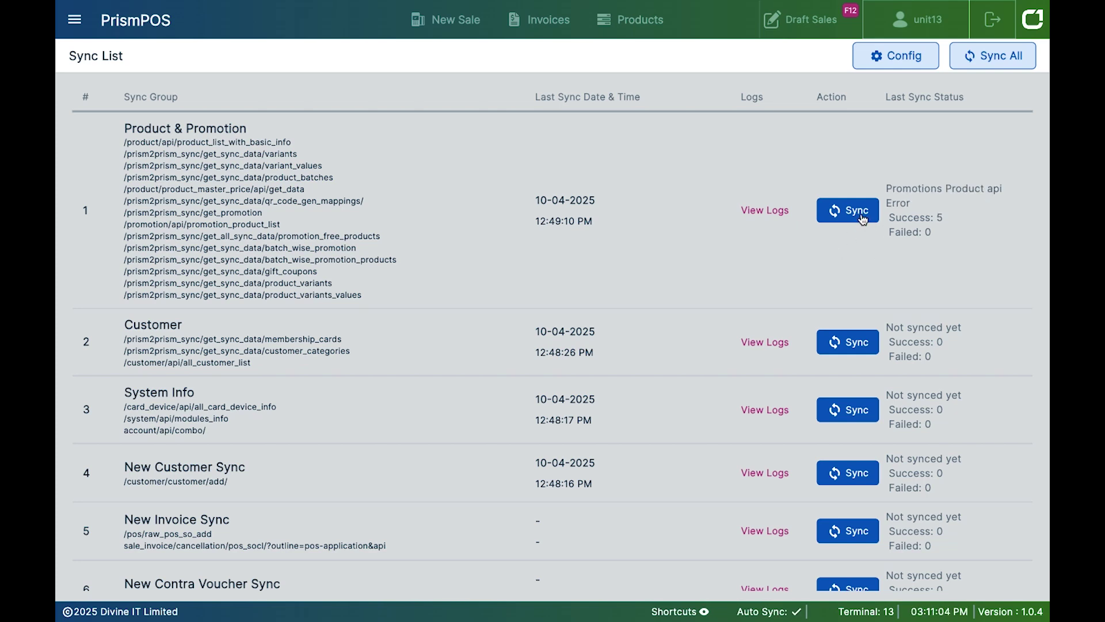
pyautogui.click(862, 350)
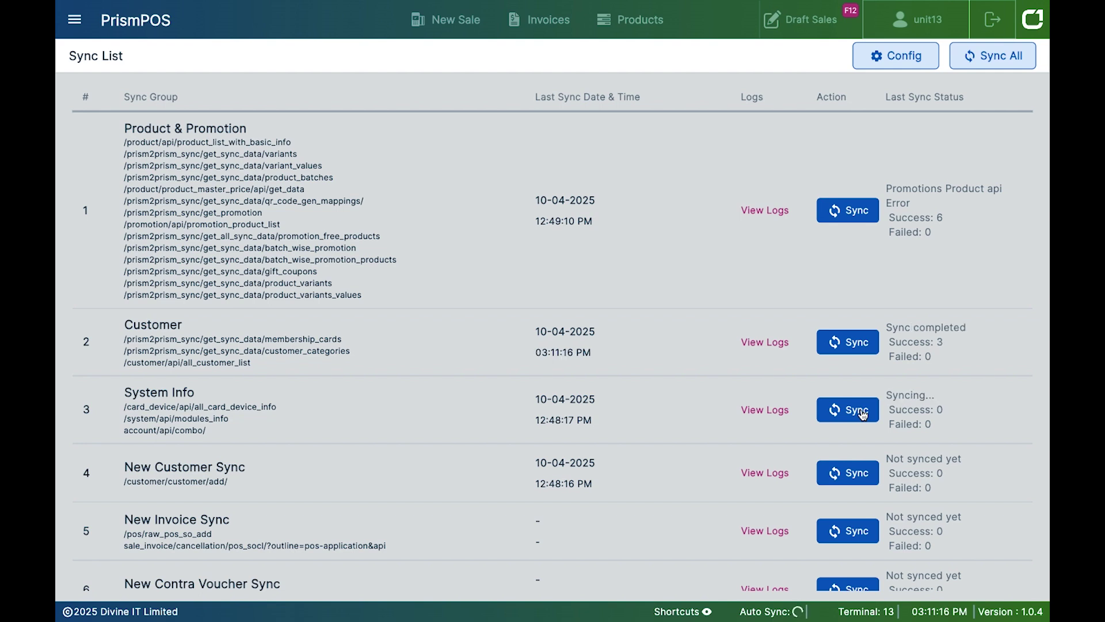
pyautogui.click(987, 57)
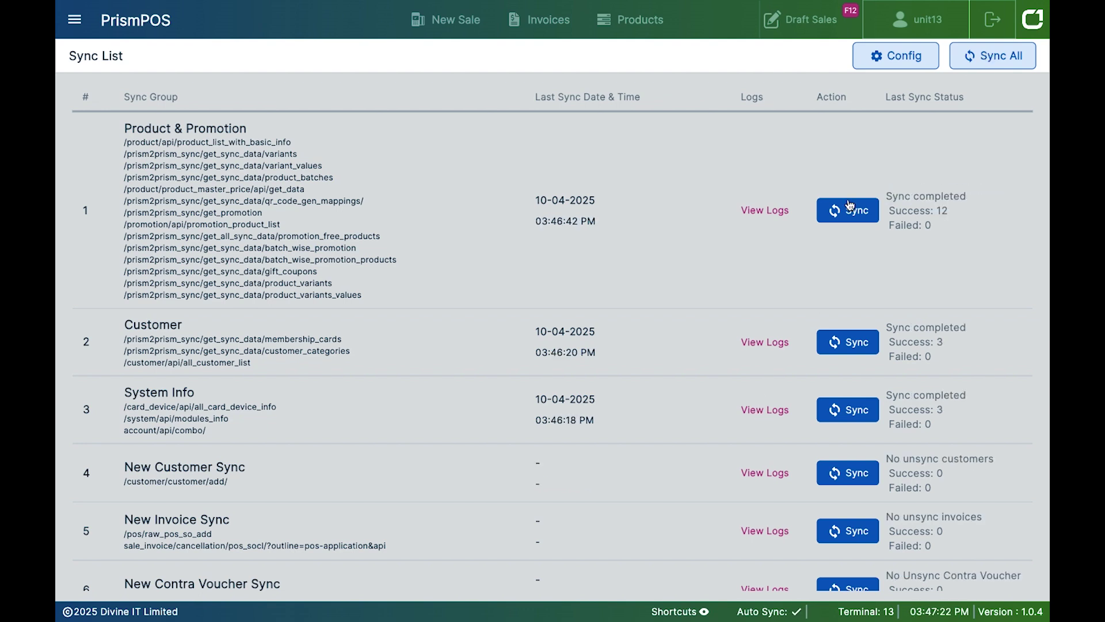
# - View the sync logs of the Product & Promotion group and close them
pyautogui.click(774, 210)
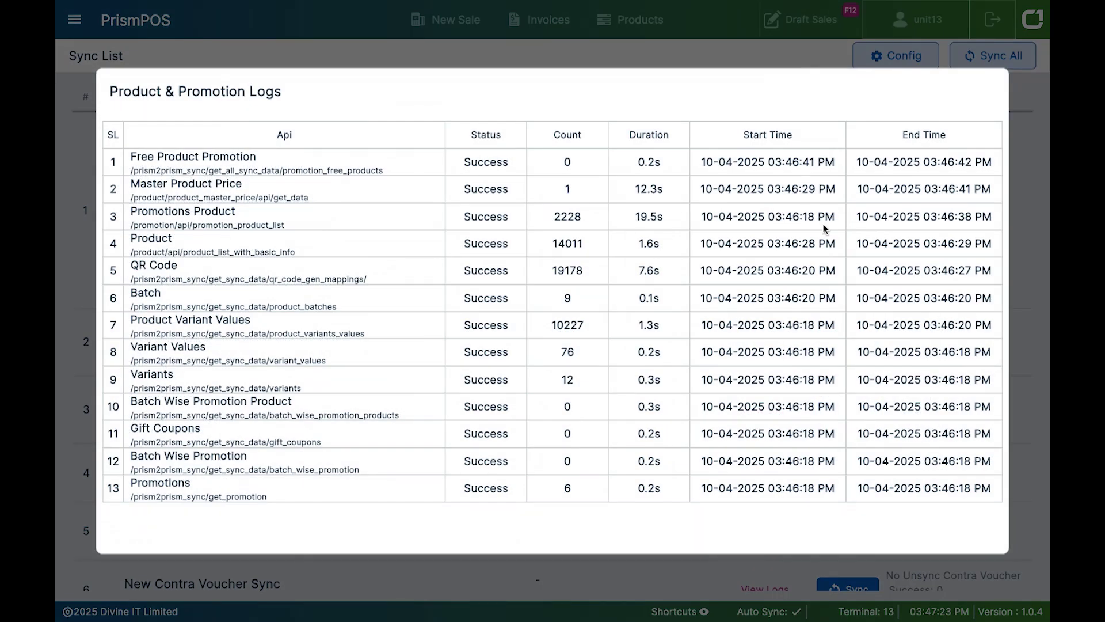
pyautogui.click(1022, 266)
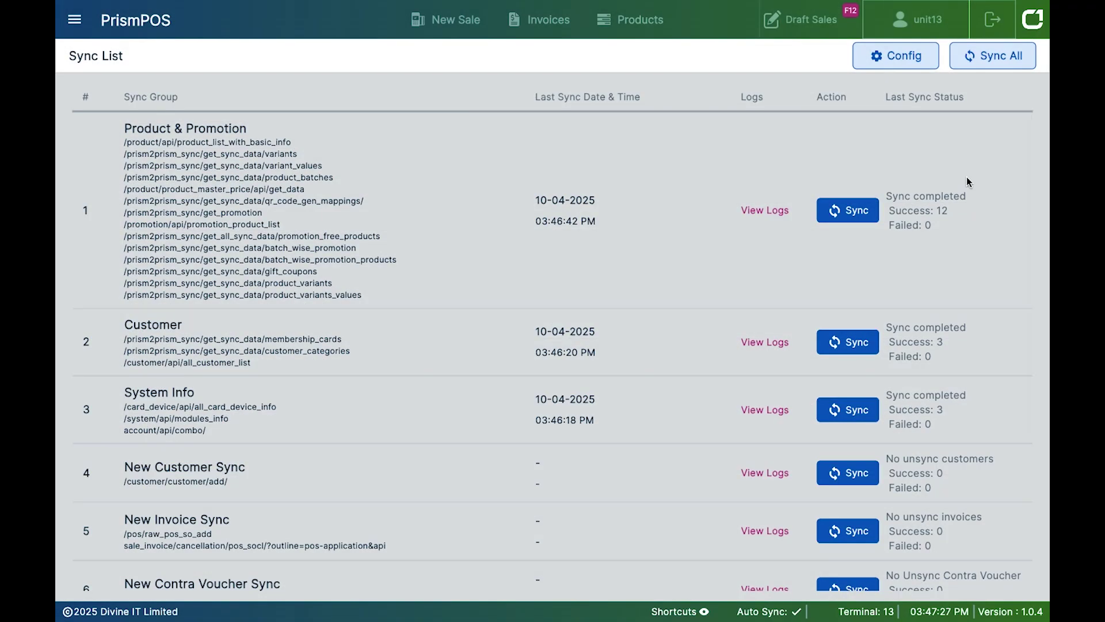
# - In the sync configuration, toggle Product & Promotion auto sync off and on again, set its interval to 10, and save
pyautogui.click(899, 66)
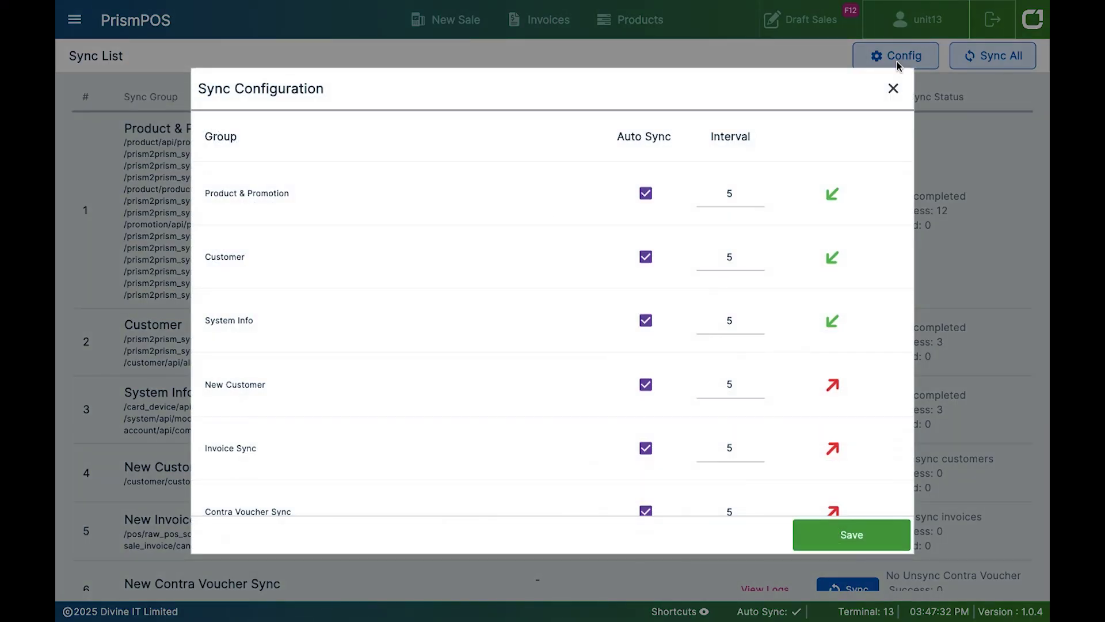
pyautogui.click(647, 198)
pyautogui.click(646, 198)
pyautogui.click(645, 197)
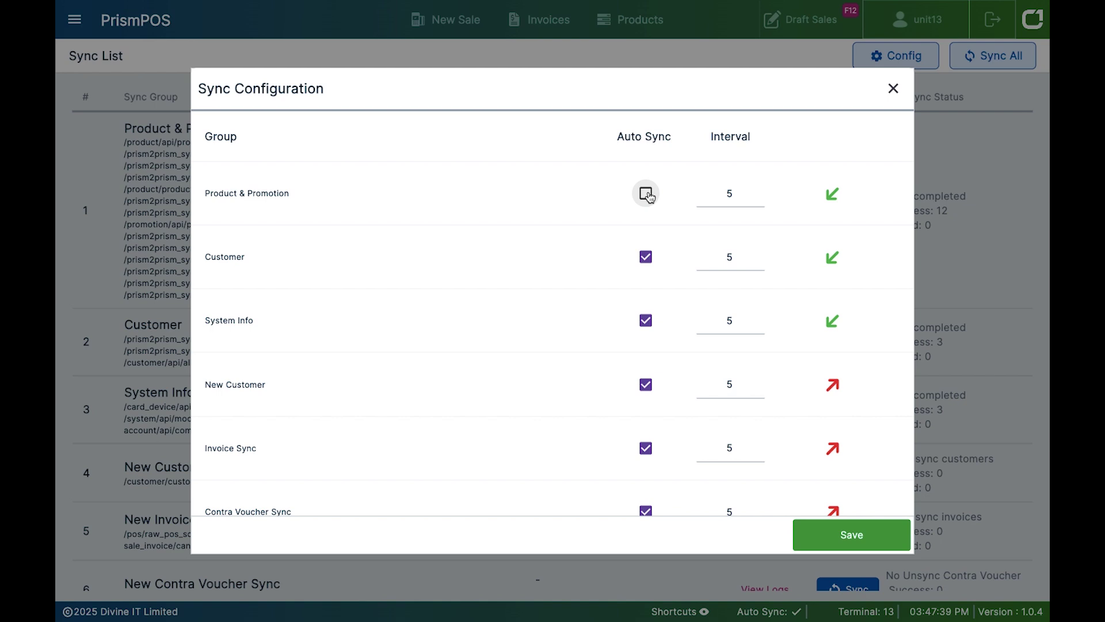
pyautogui.click(645, 198)
pyautogui.click(738, 193)
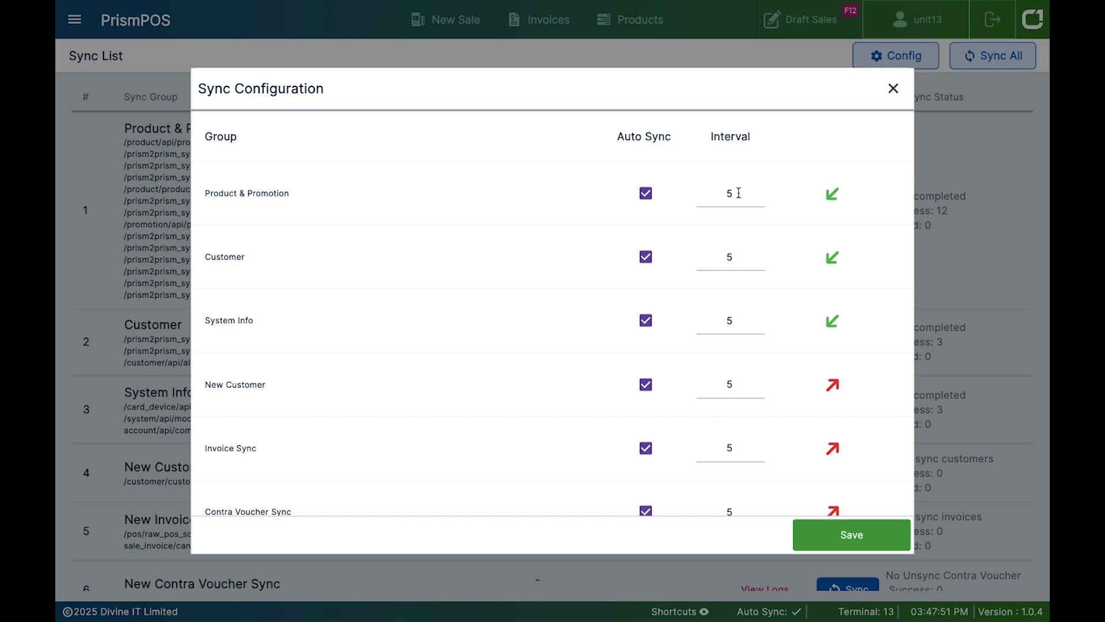
pyautogui.press('BackSpace')
pyautogui.write('10')
pyautogui.click(834, 537)
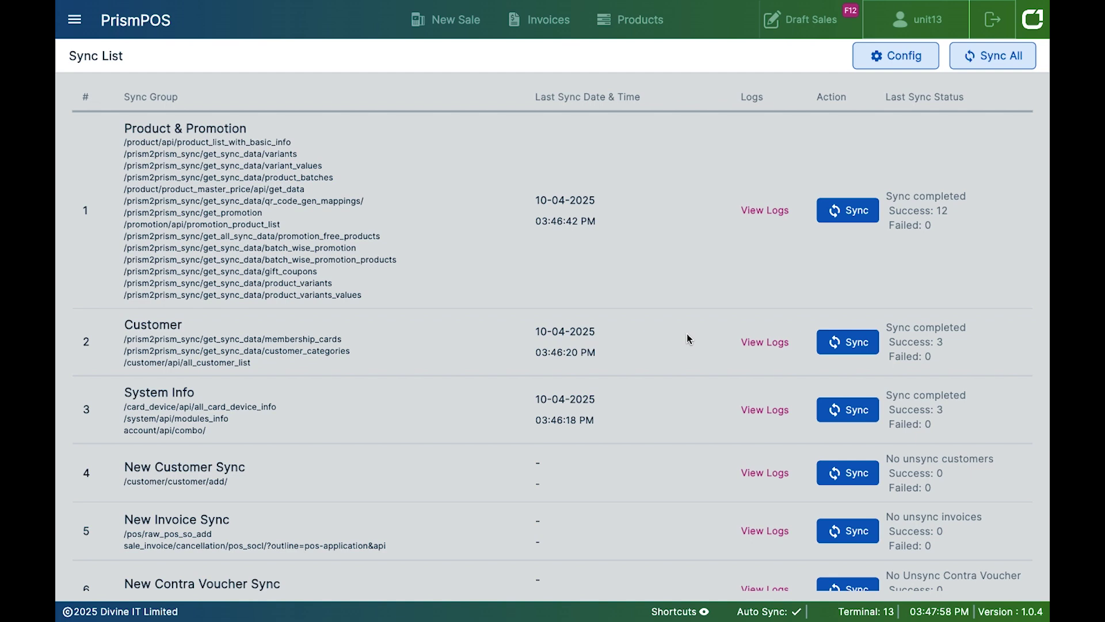
# - Look through the remaining sync groups, and open the Hourly Sales and Cash Handover pages for viewing
pyautogui.scroll(-4, 686, 339)
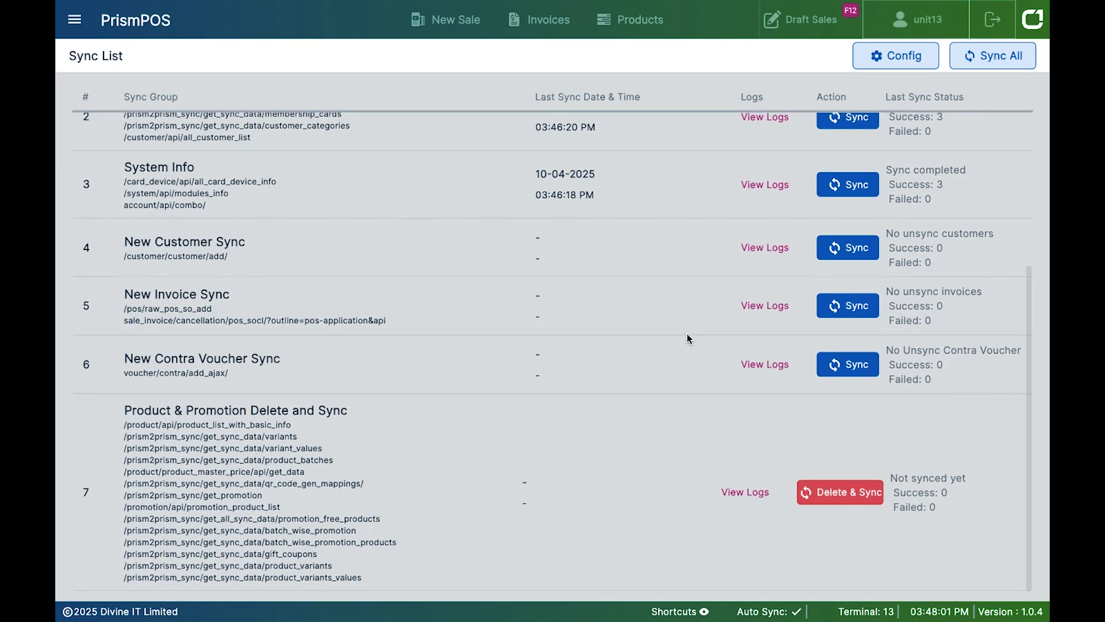
pyautogui.scroll(4, 686, 338)
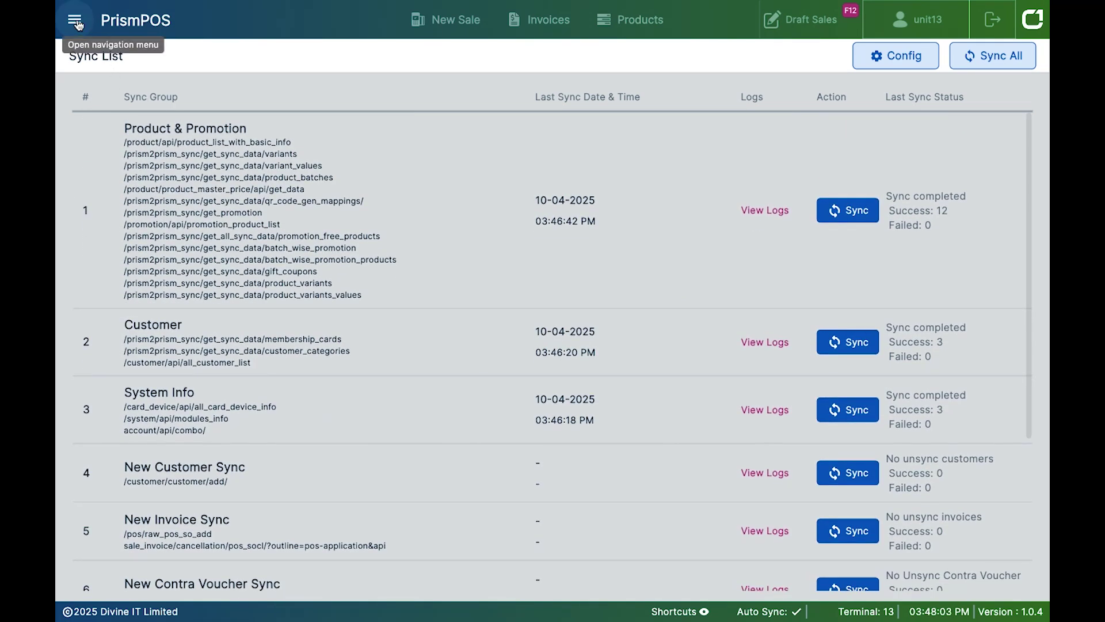
pyautogui.click(77, 23)
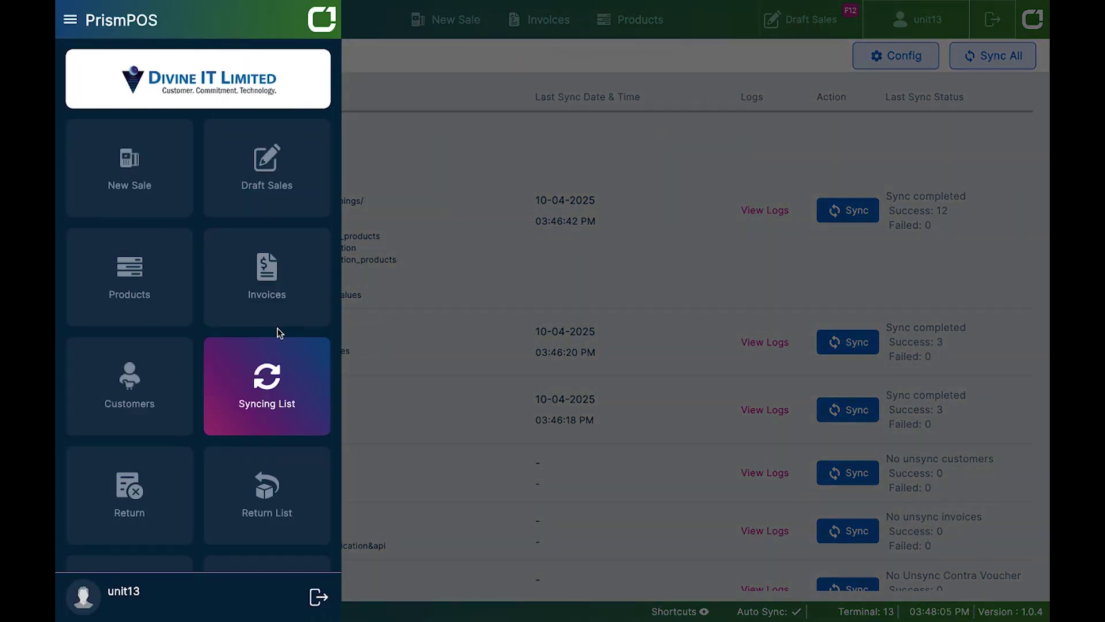
pyautogui.scroll(-3, 284, 485)
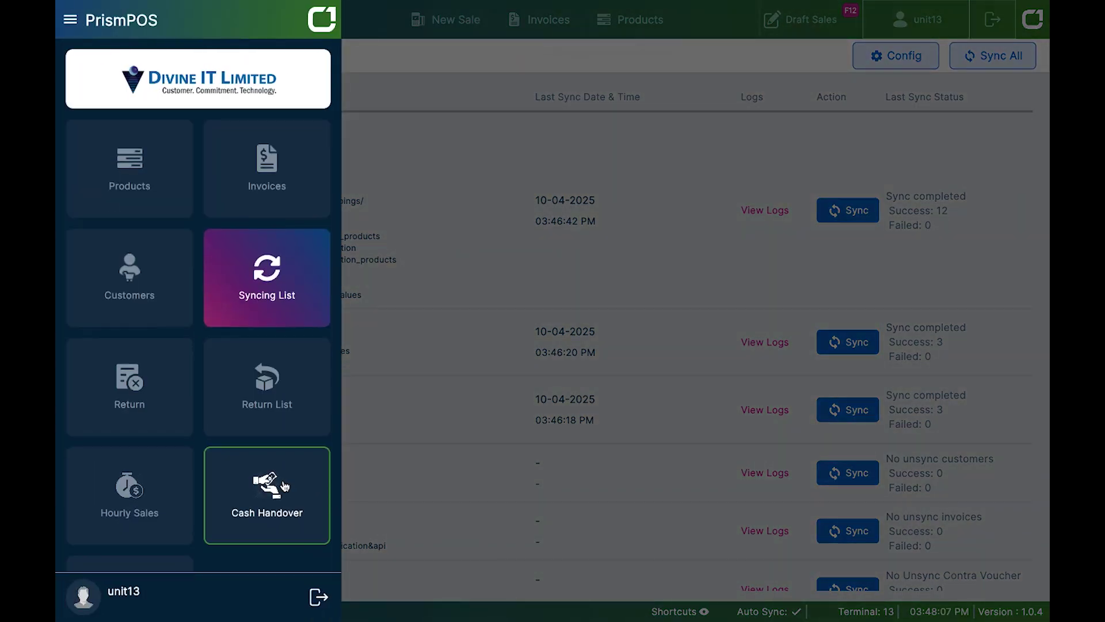
pyautogui.scroll(-1, 283, 483)
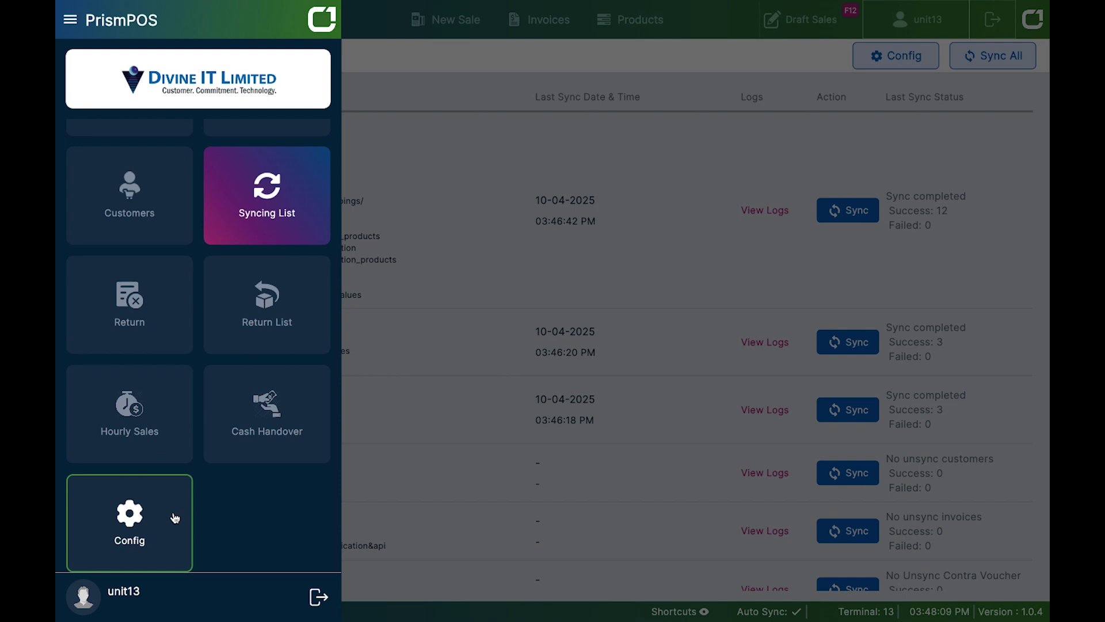
pyautogui.click(143, 425)
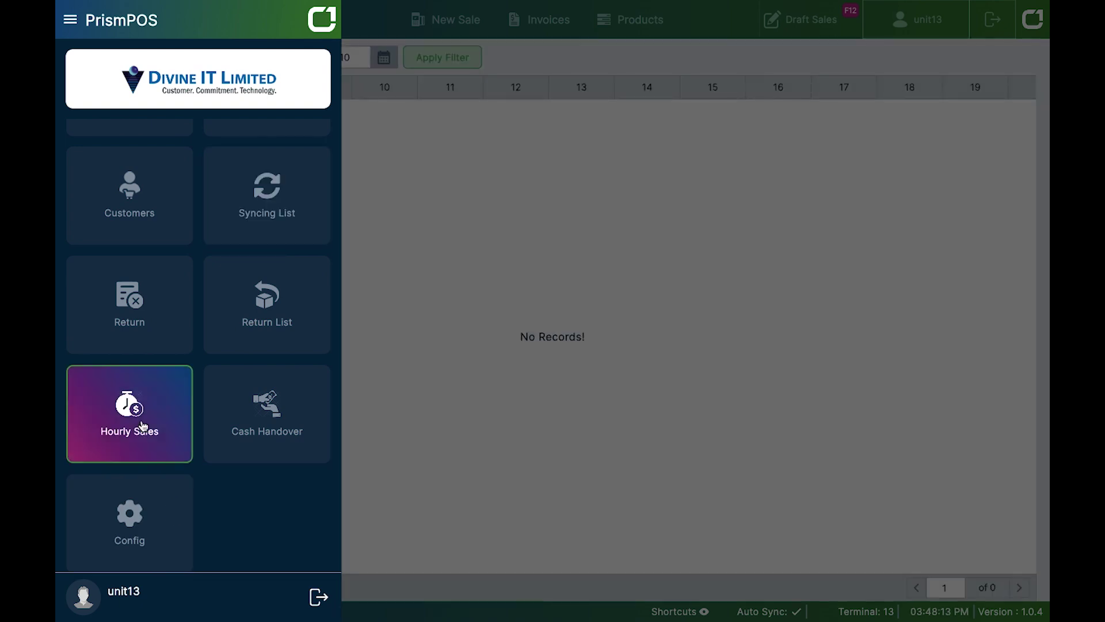
pyautogui.click(305, 415)
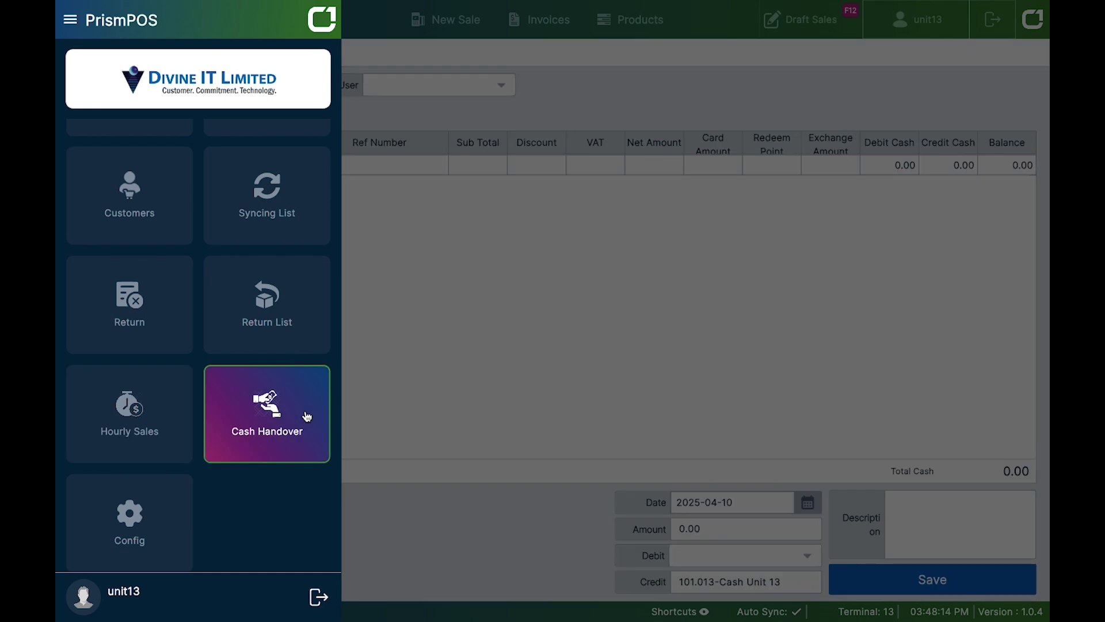
pyautogui.click(627, 370)
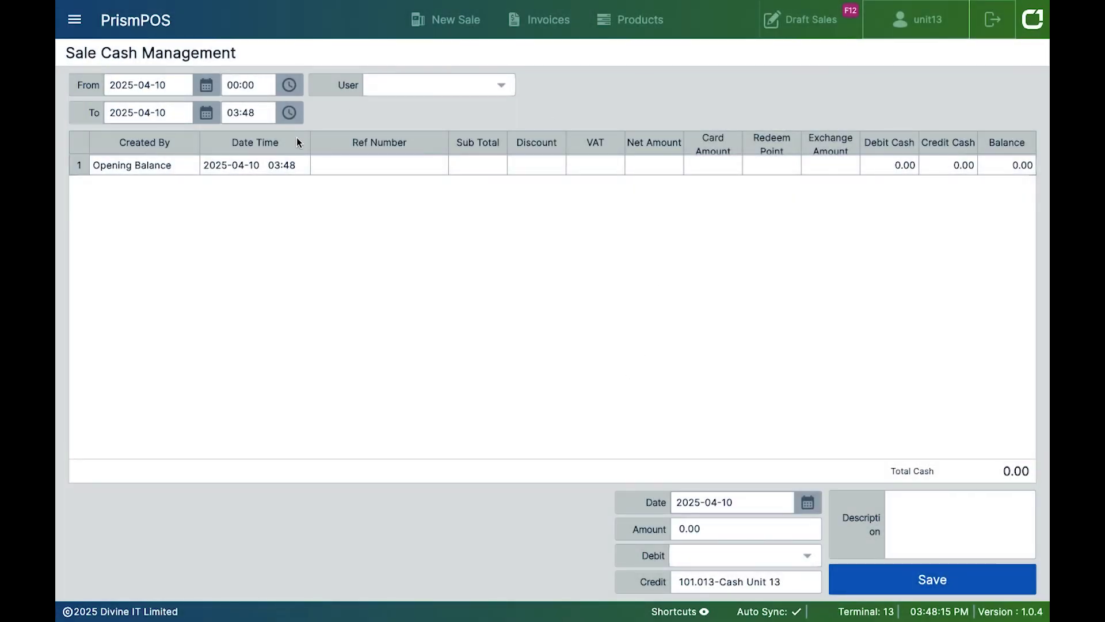
# - Open the Config page and enable the Free Product Promotion and Gift Coupon options
pyautogui.click(75, 20)
pyautogui.scroll(-2, 165, 429)
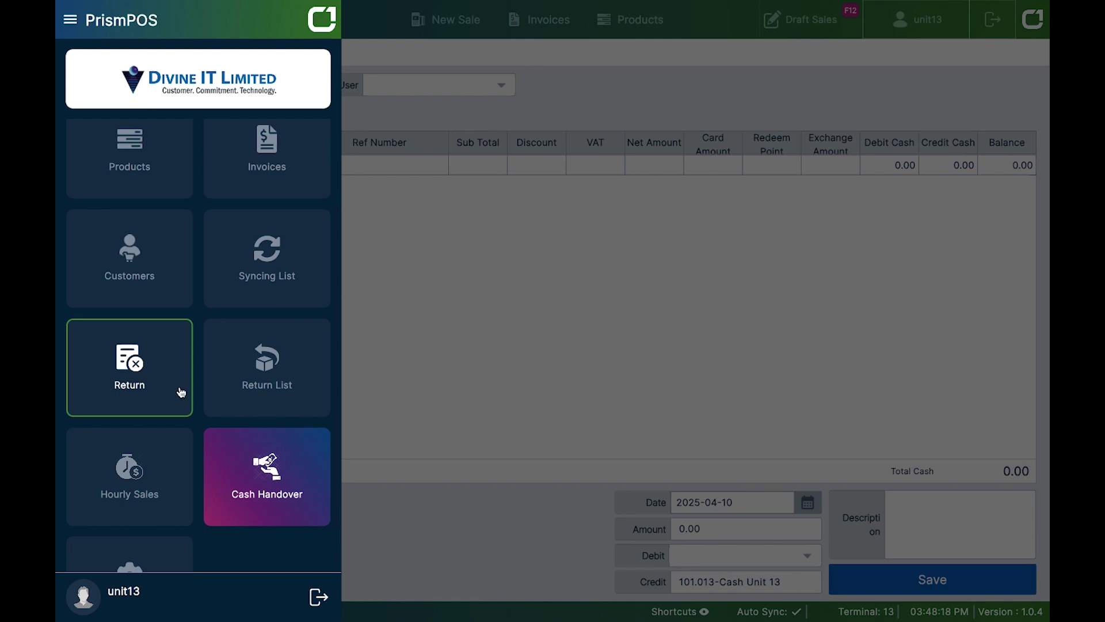
pyautogui.scroll(-2, 180, 390)
pyautogui.click(147, 528)
pyautogui.click(544, 497)
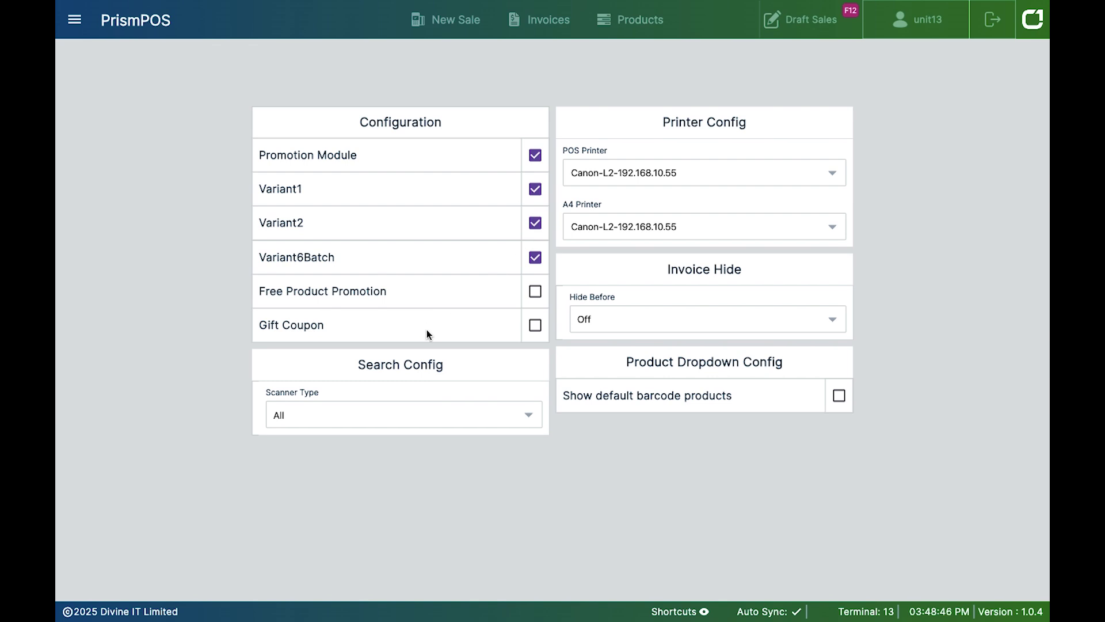
pyautogui.click(535, 294)
pyautogui.click(535, 326)
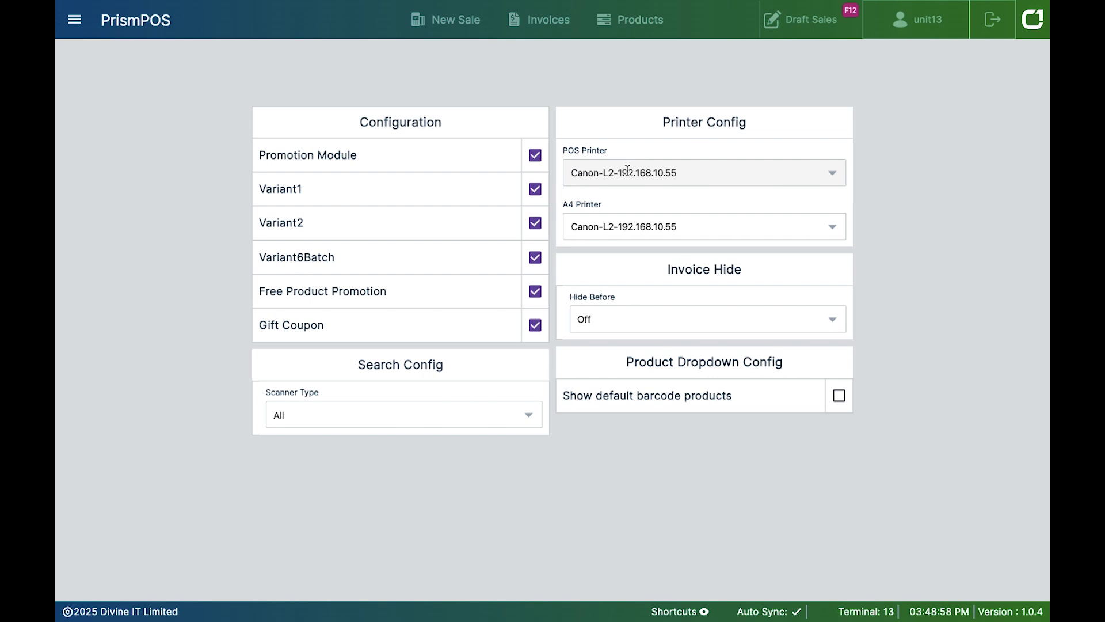
# - Review the POS printer, scanner type and invoice hide choices, and toggle the display of default barcode products
pyautogui.click(691, 174)
pyautogui.click(931, 208)
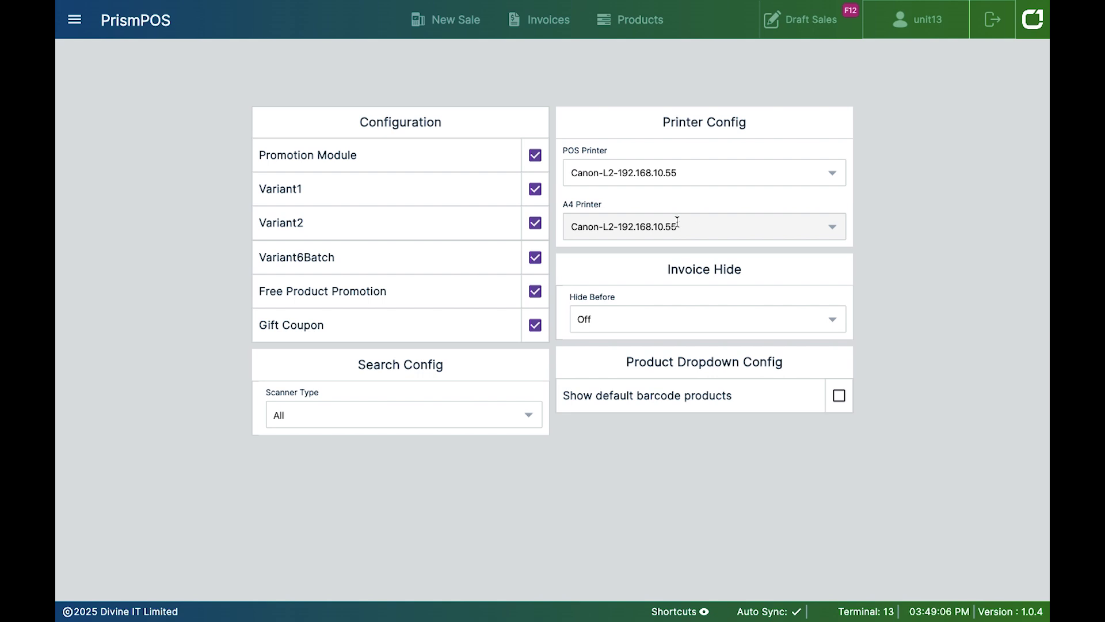
pyautogui.click(367, 416)
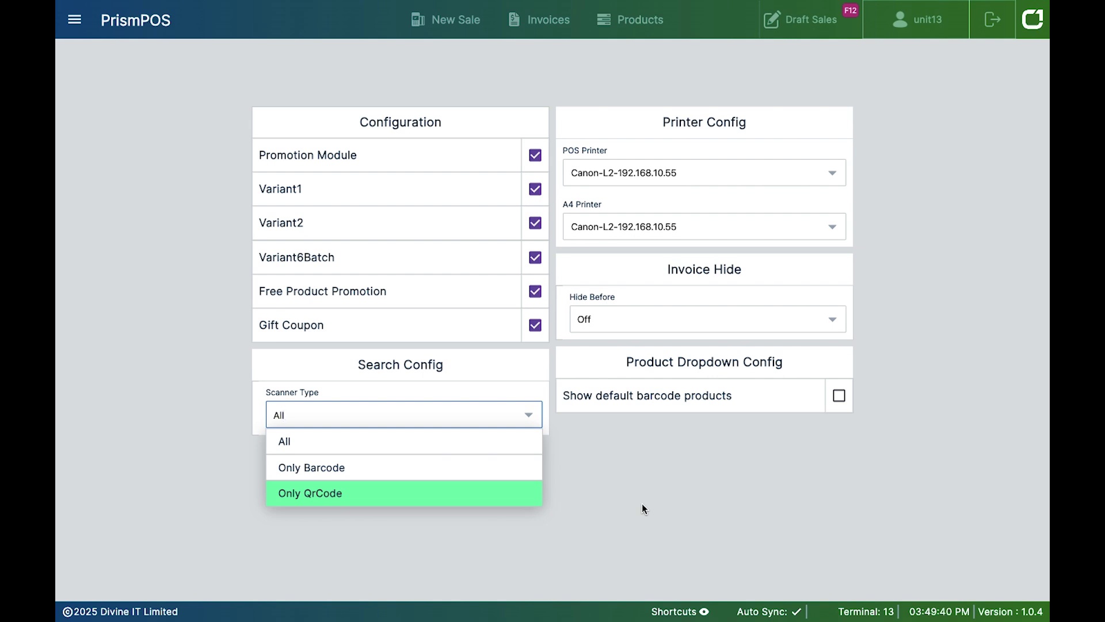
pyautogui.click(710, 319)
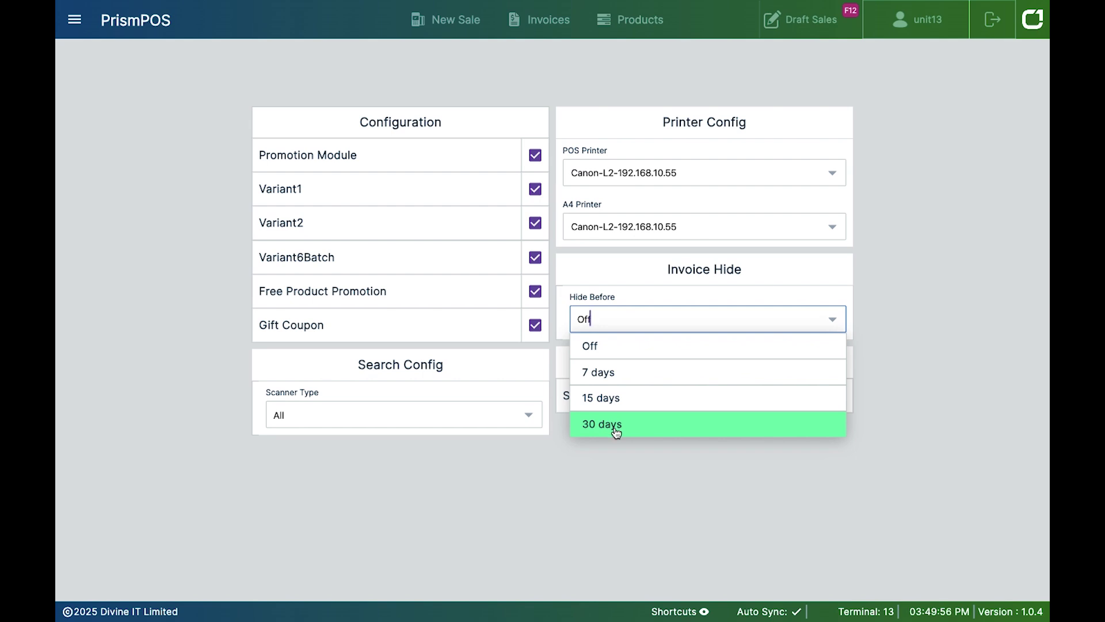
pyautogui.click(616, 478)
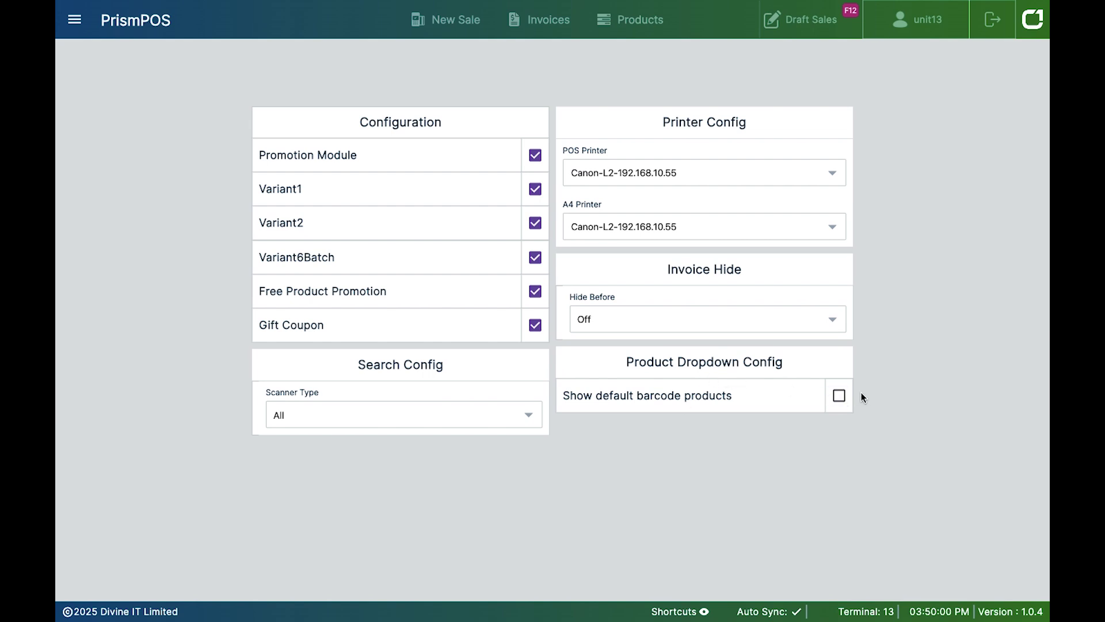
pyautogui.click(840, 397)
# - Start a new sale and add 24k Gold Cream 100g from the product list and product 32320 by its barcode
pyautogui.click(451, 17)
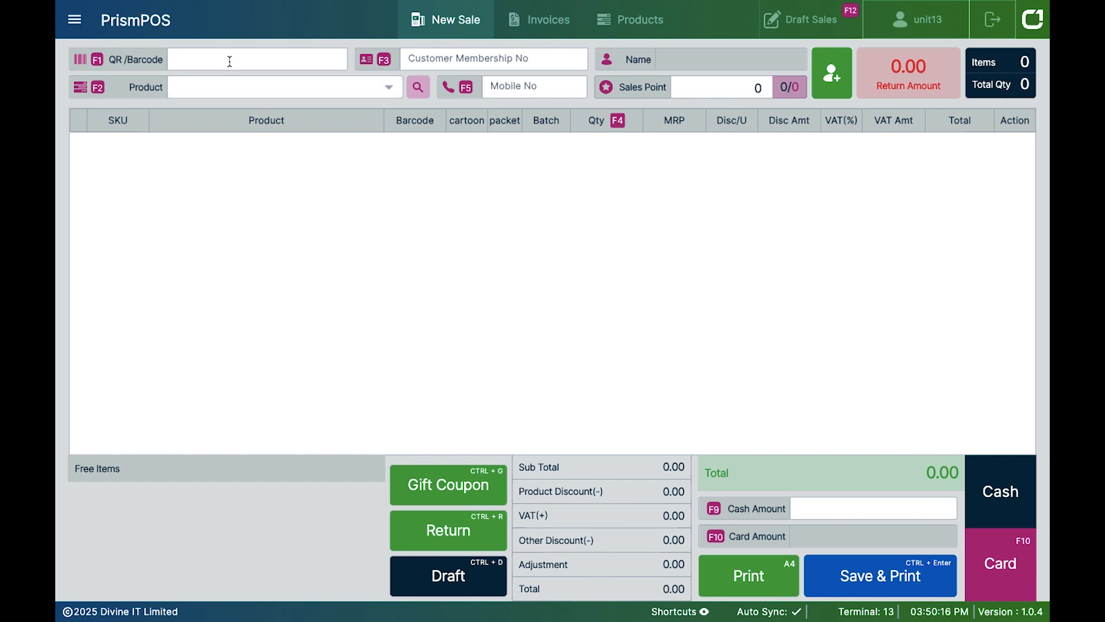
pyautogui.click(226, 86)
pyautogui.click(236, 116)
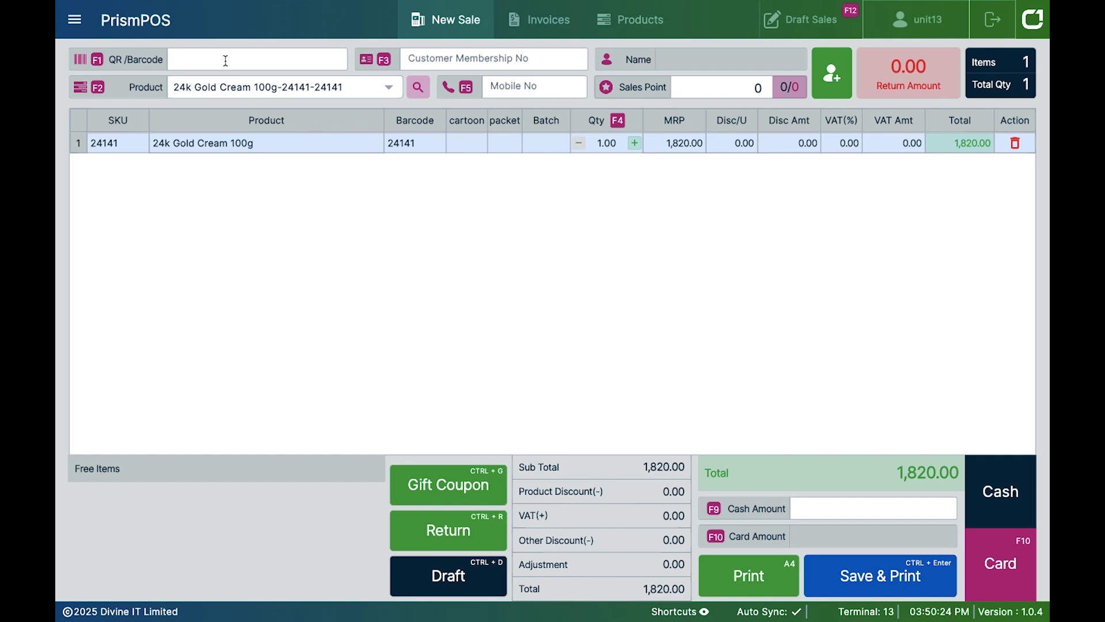
pyautogui.write('32320')
pyautogui.press('Return')
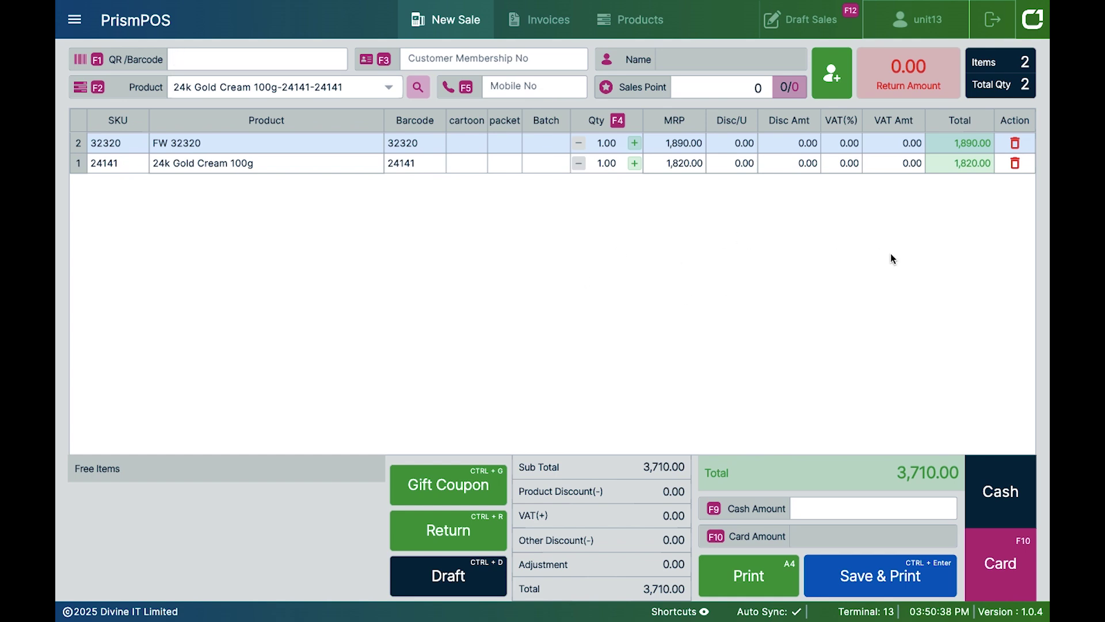
# - Raise the quantity of FW 32320 in the sale by several units and lower it back to 1
pyautogui.click(635, 147)
pyautogui.click(636, 147)
pyautogui.click(636, 147)
pyautogui.click(635, 147)
pyautogui.click(636, 147)
pyautogui.click(580, 145)
pyautogui.click(580, 145)
pyautogui.click(580, 145)
pyautogui.click(580, 145)
pyautogui.click(580, 145)
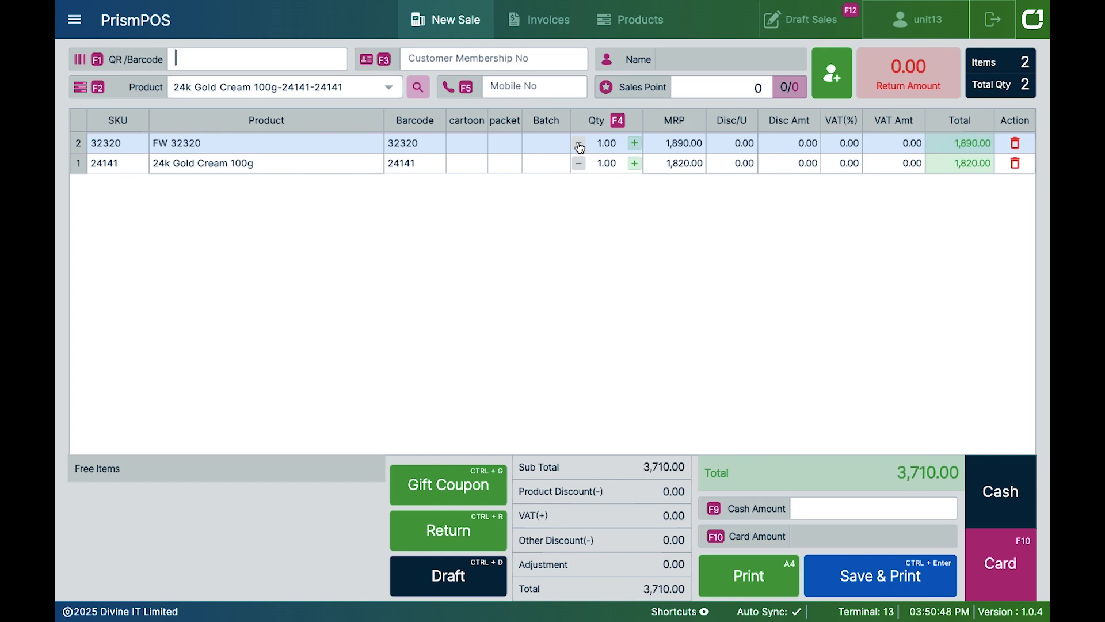
# - Raise the quantity of 24k Gold Cream 100g to 8 and lower it back to 1
pyautogui.click(635, 165)
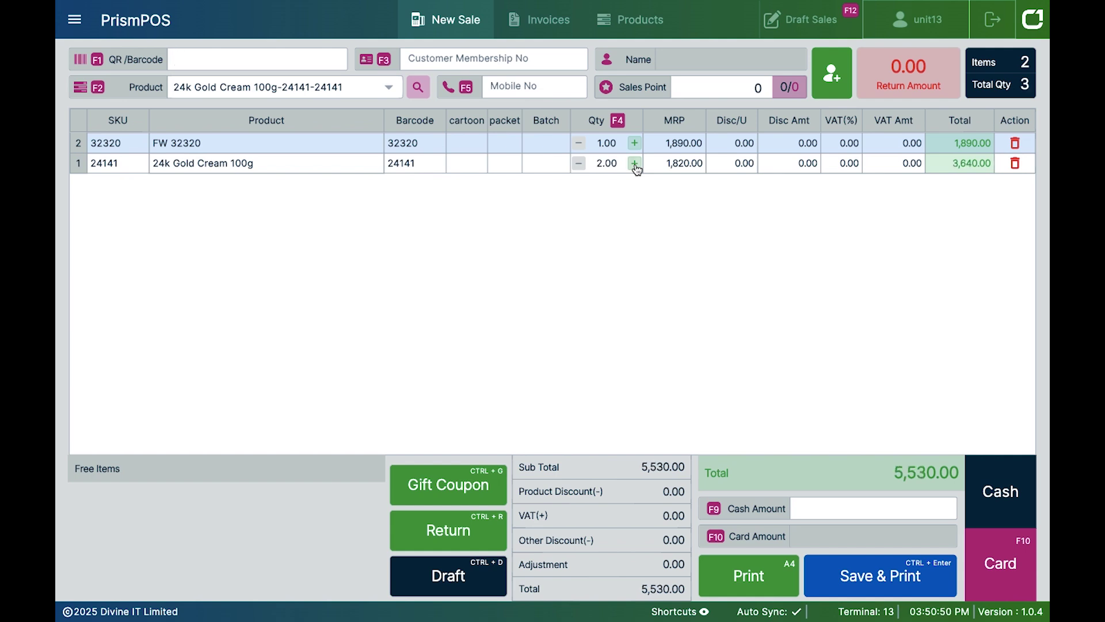
pyautogui.write('====')
pyautogui.click(635, 164)
pyautogui.click(636, 165)
pyautogui.click(635, 164)
pyautogui.click(635, 164)
pyautogui.click(635, 165)
pyautogui.click(635, 164)
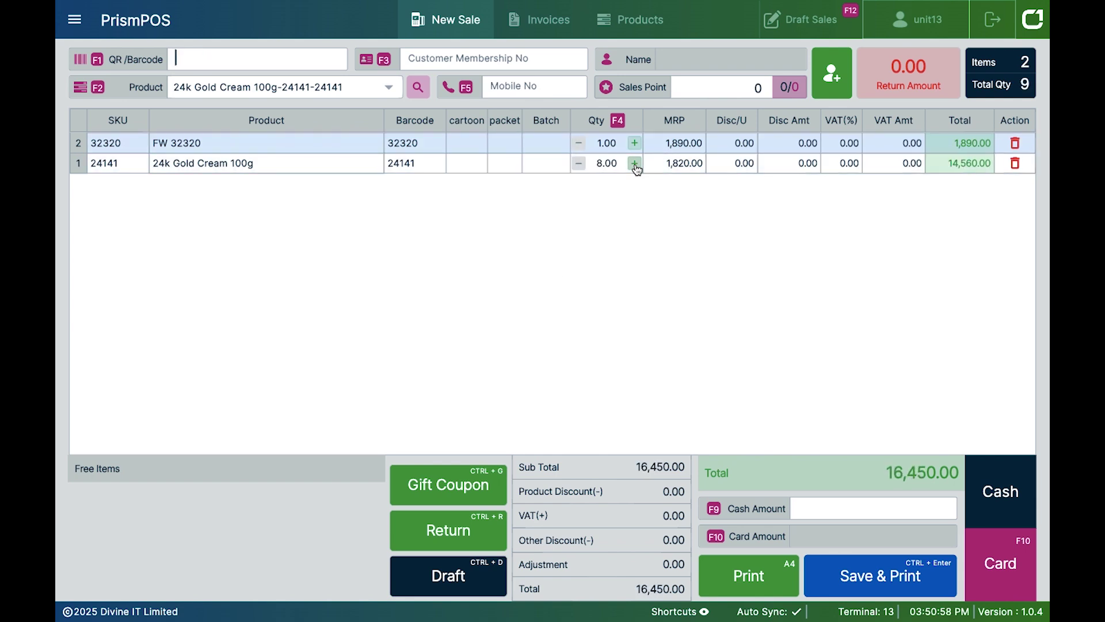
pyautogui.click(579, 165)
pyautogui.click(579, 165)
pyautogui.click(579, 165)
pyautogui.click(579, 165)
pyautogui.click(579, 165)
pyautogui.click(579, 165)
pyautogui.click(580, 165)
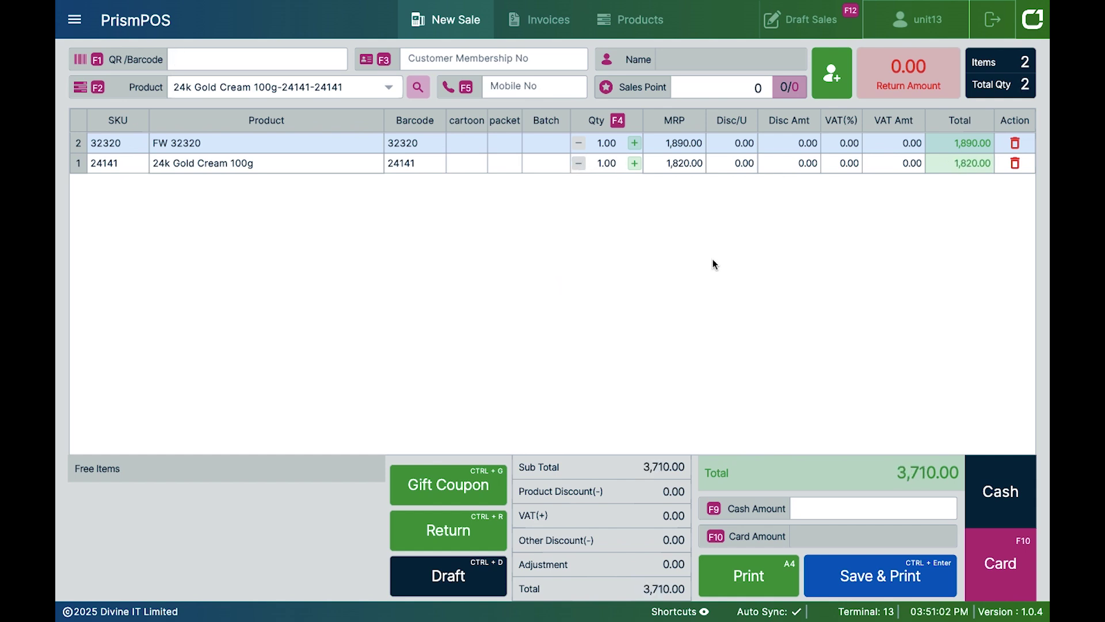
# - Change the 24k Gold Cream 100g quantity to 2 and back to 1, and remove that line from the sale
pyautogui.click(639, 166)
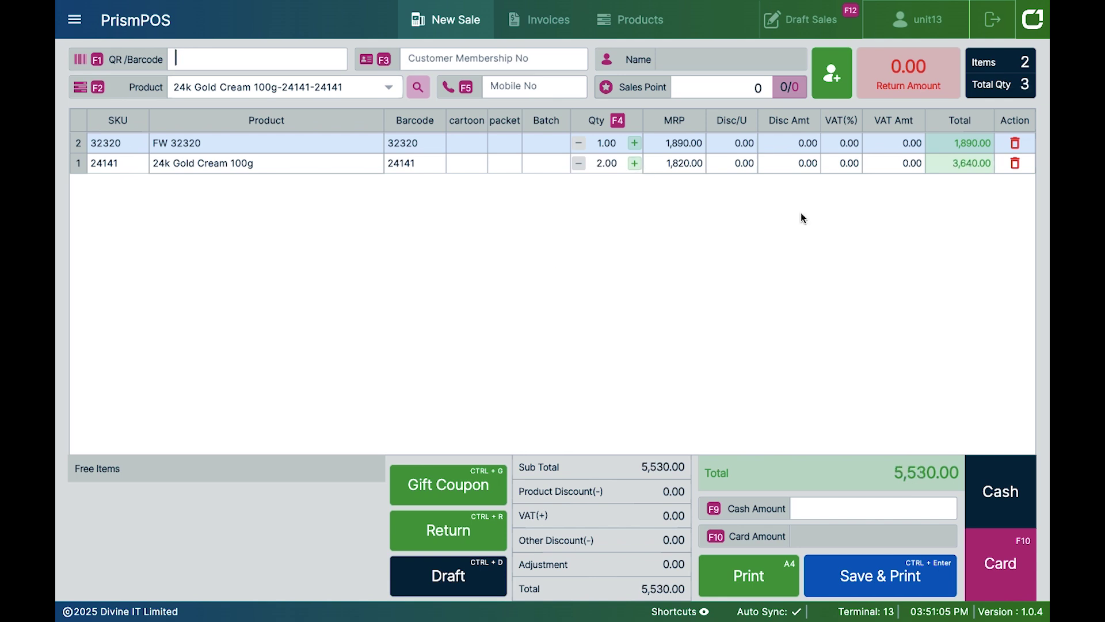
pyautogui.click(579, 163)
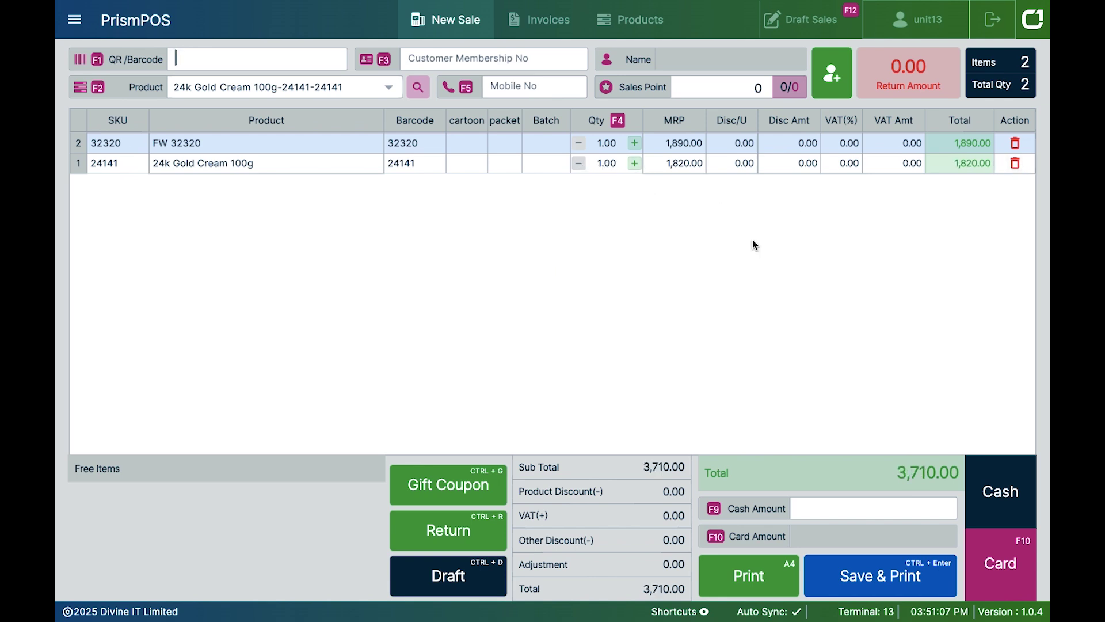
pyautogui.click(1016, 164)
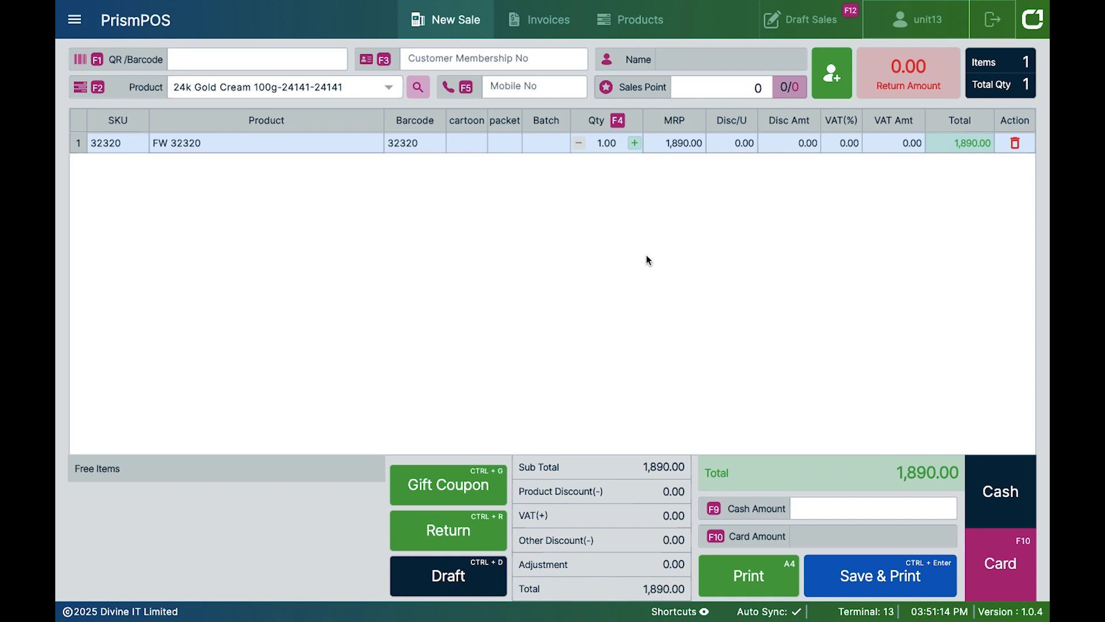
# - Enter a cash amount of 2000 for the FW 32320 sale, and save and print the invoice
pyautogui.click(514, 86)
pyautogui.click(852, 512)
pyautogui.write('1000')
pyautogui.press('BackSpace')
pyautogui.press('BackSpace')
pyautogui.press('BackSpace')
pyautogui.press('BackSpace')
pyautogui.write('2000')
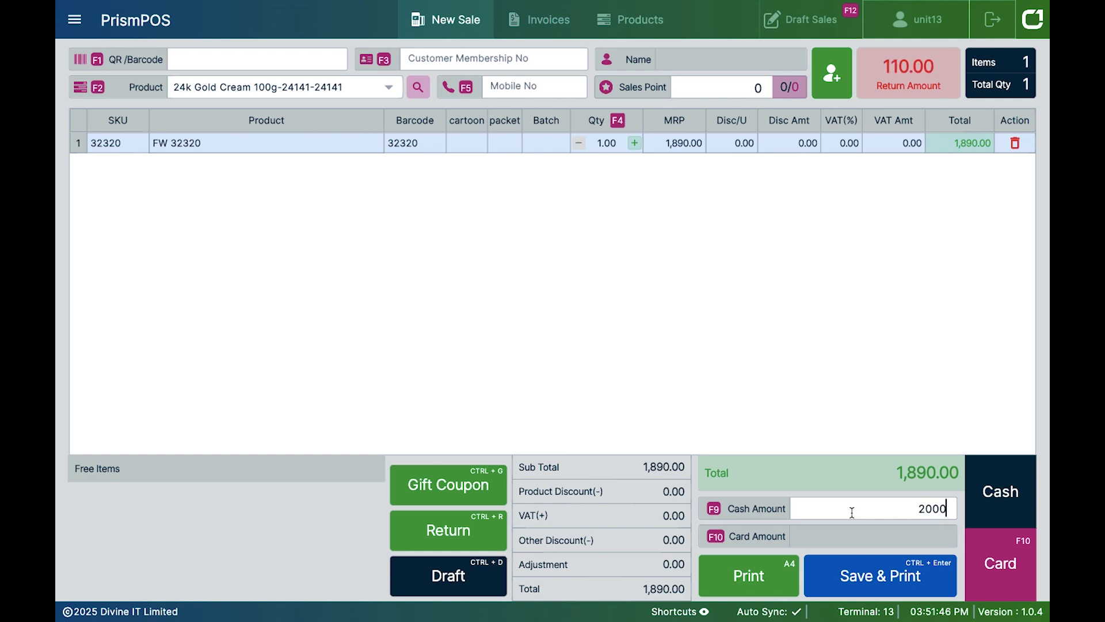
pyautogui.click(897, 382)
pyautogui.click(899, 573)
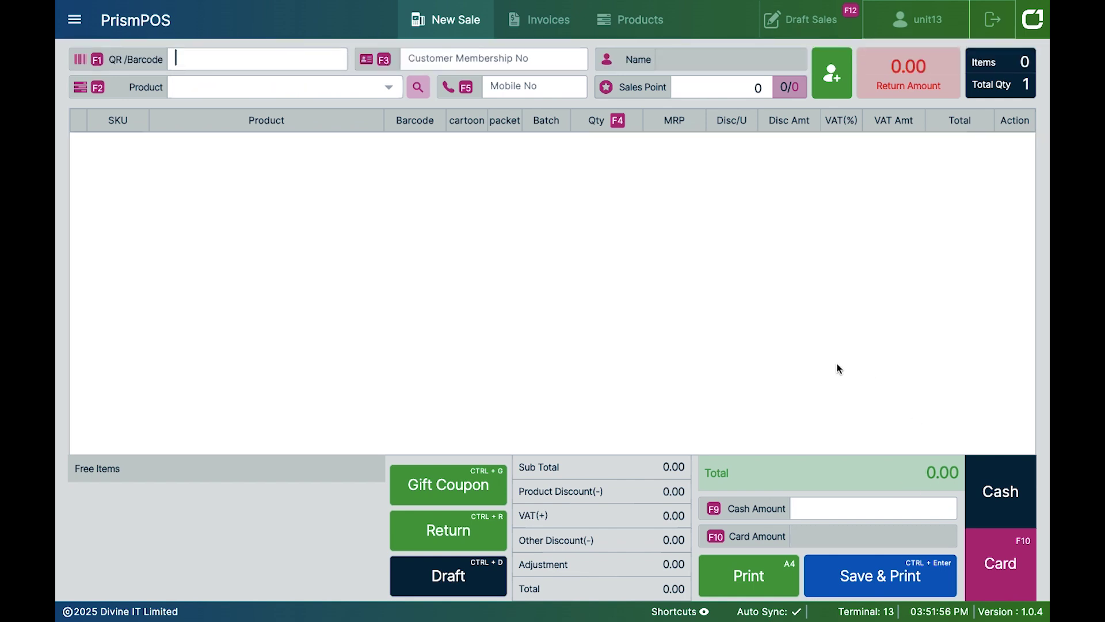
# - Open the invoice list and check the sync status of the newly saved cash invoice
pyautogui.click(544, 22)
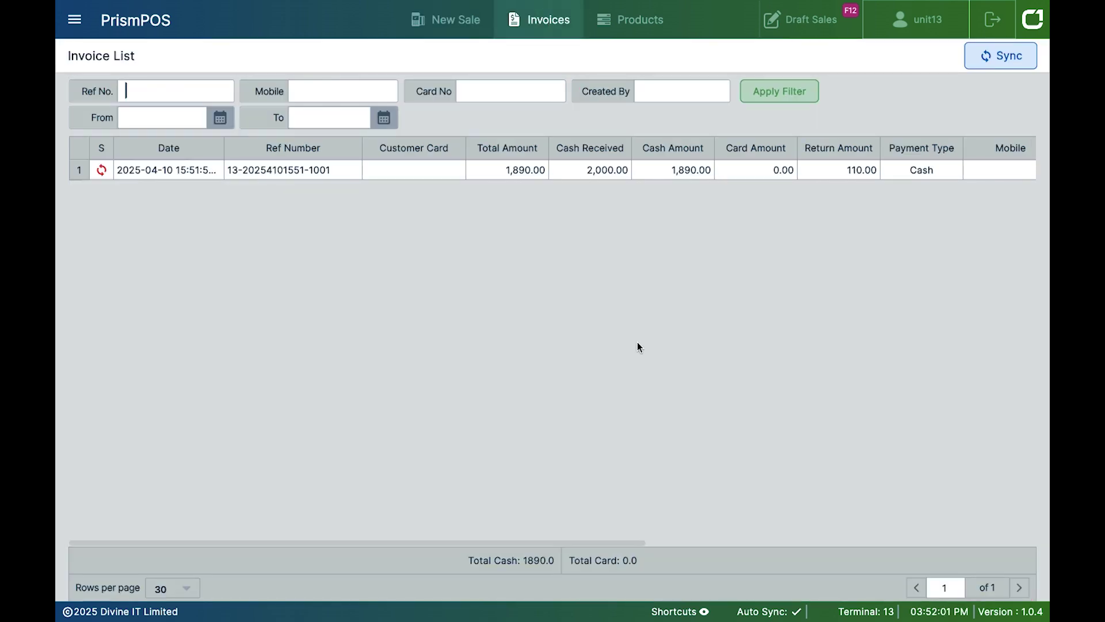
pyautogui.click(103, 170)
# - Start another new sale and add 24k Gold Cream 100g (24141) from the product list
pyautogui.click(458, 23)
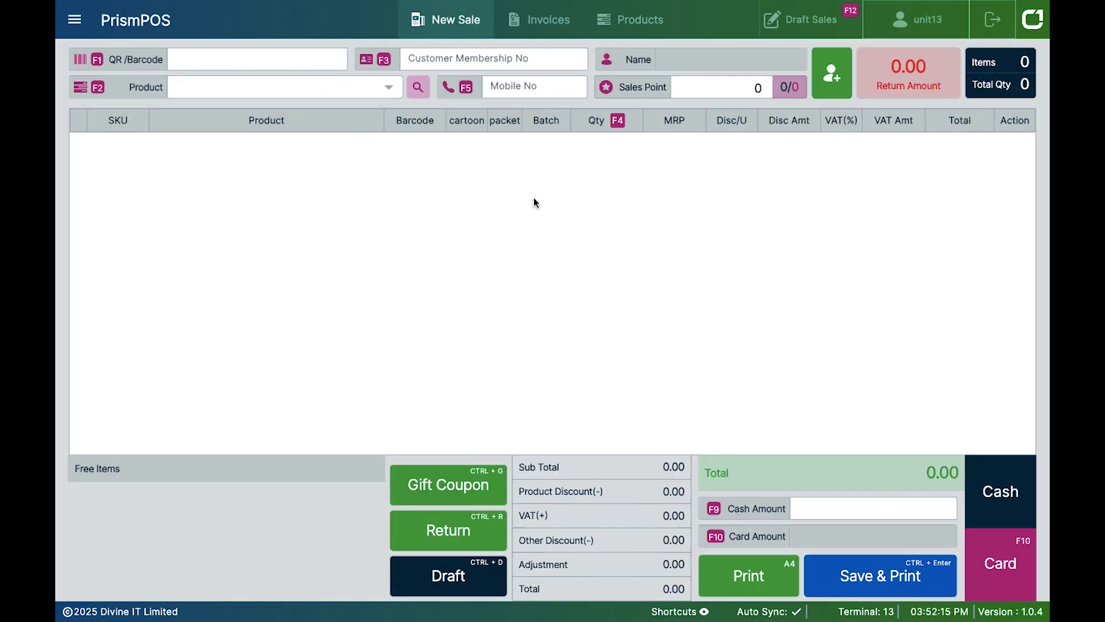
pyautogui.click(302, 83)
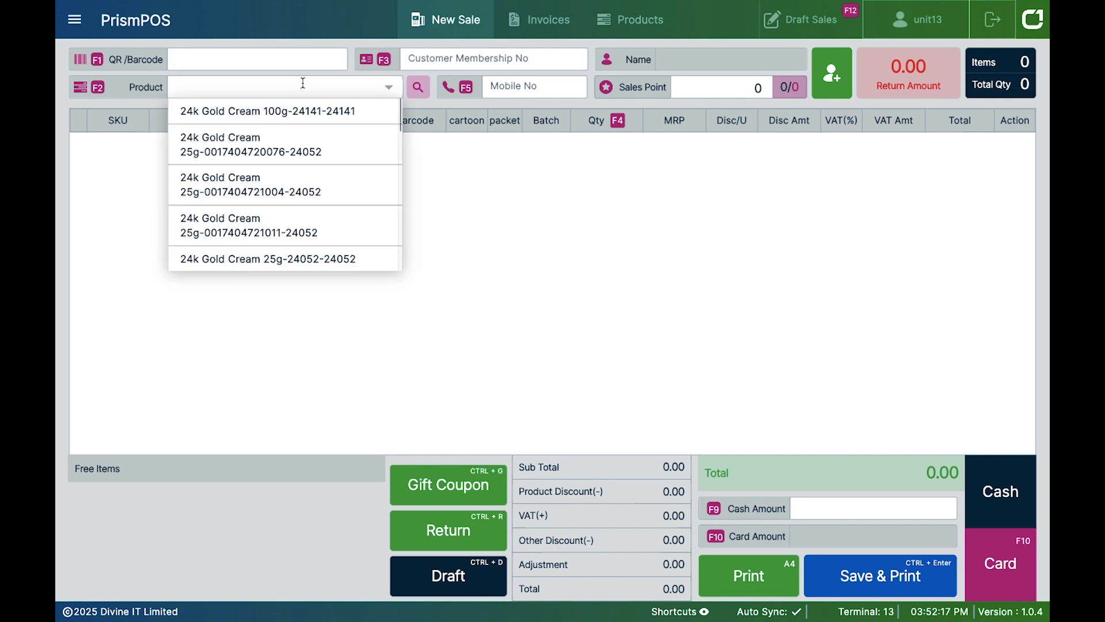
pyautogui.click(277, 111)
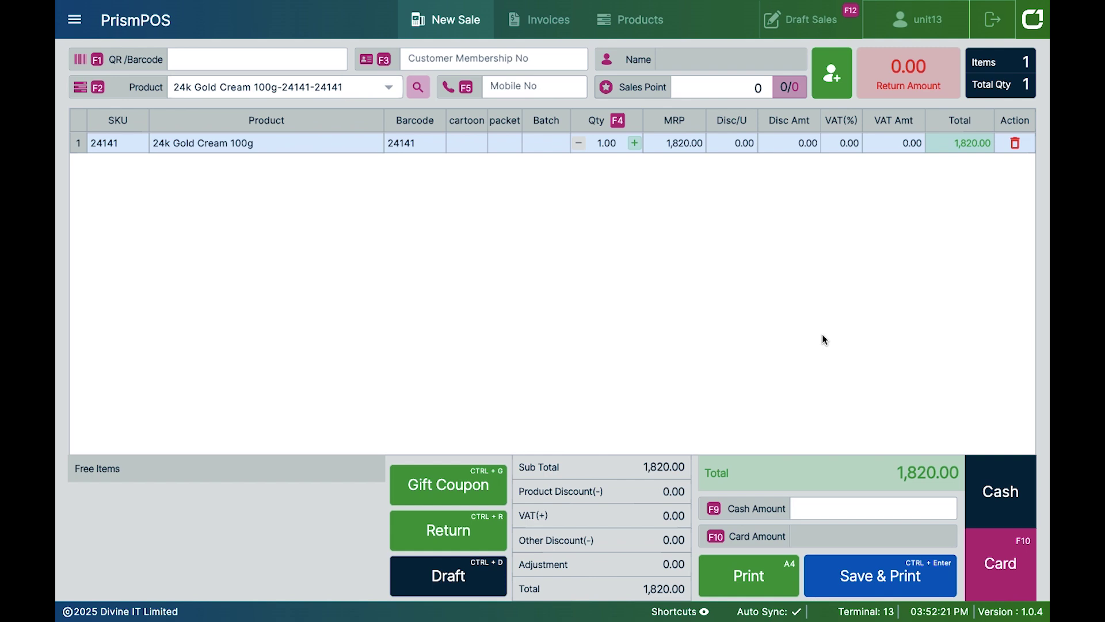
# - Pay the 24k Gold Cream 100g sale by Nexus Pay with the card's last four digits, and save and print the invoice
pyautogui.click(901, 509)
pyautogui.click(1001, 568)
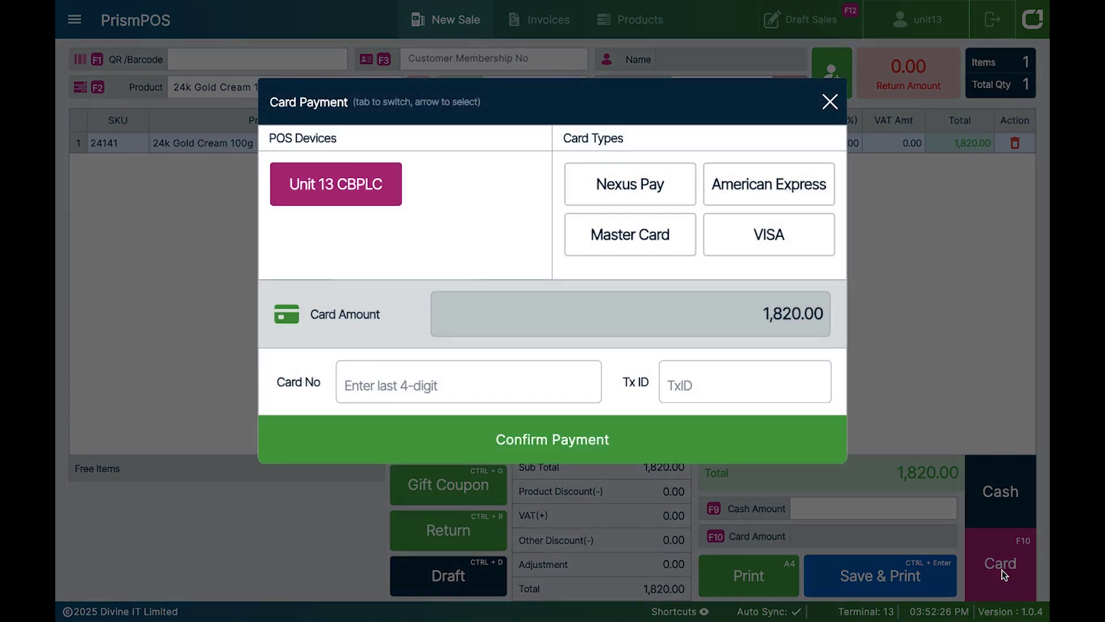
pyautogui.click(635, 197)
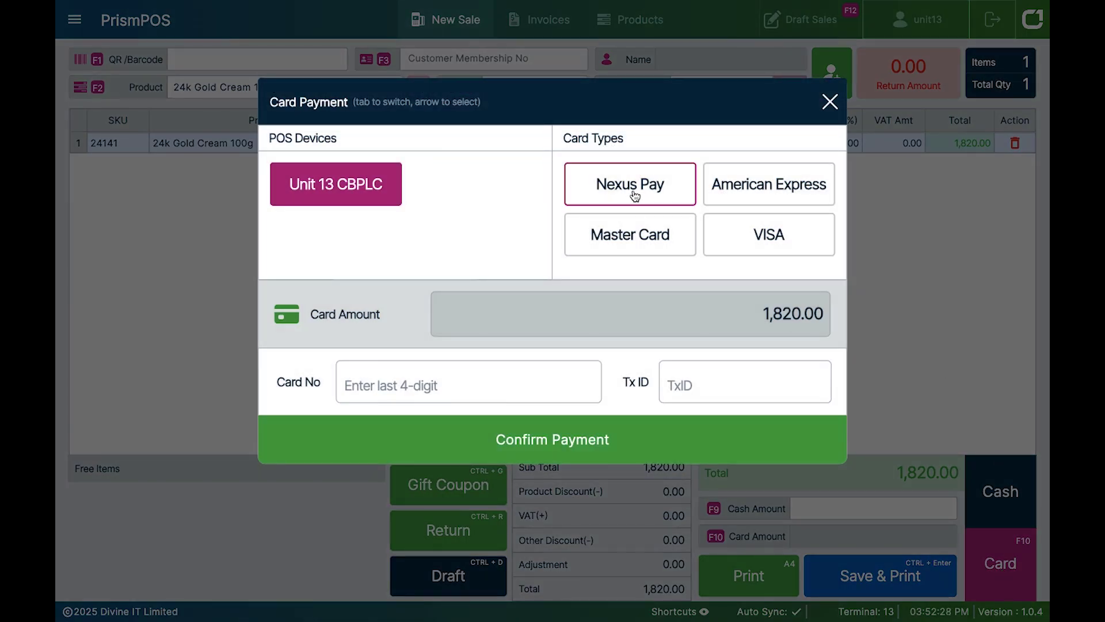
pyautogui.click(484, 386)
pyautogui.write('1234')
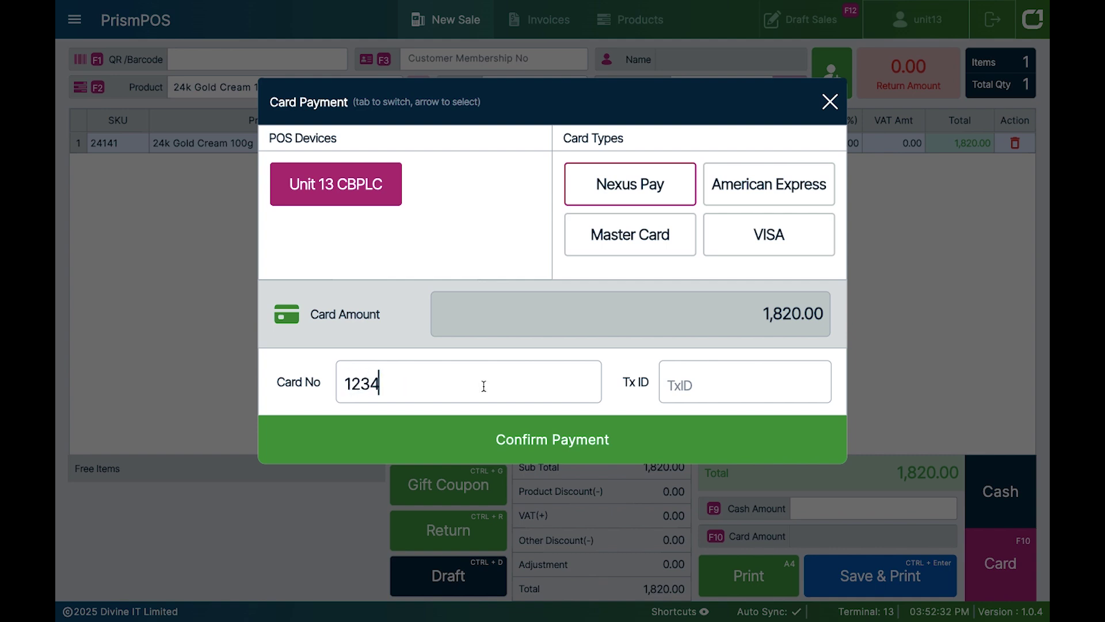
pyautogui.click(592, 446)
pyautogui.hotkey('ctrl', 'Return')
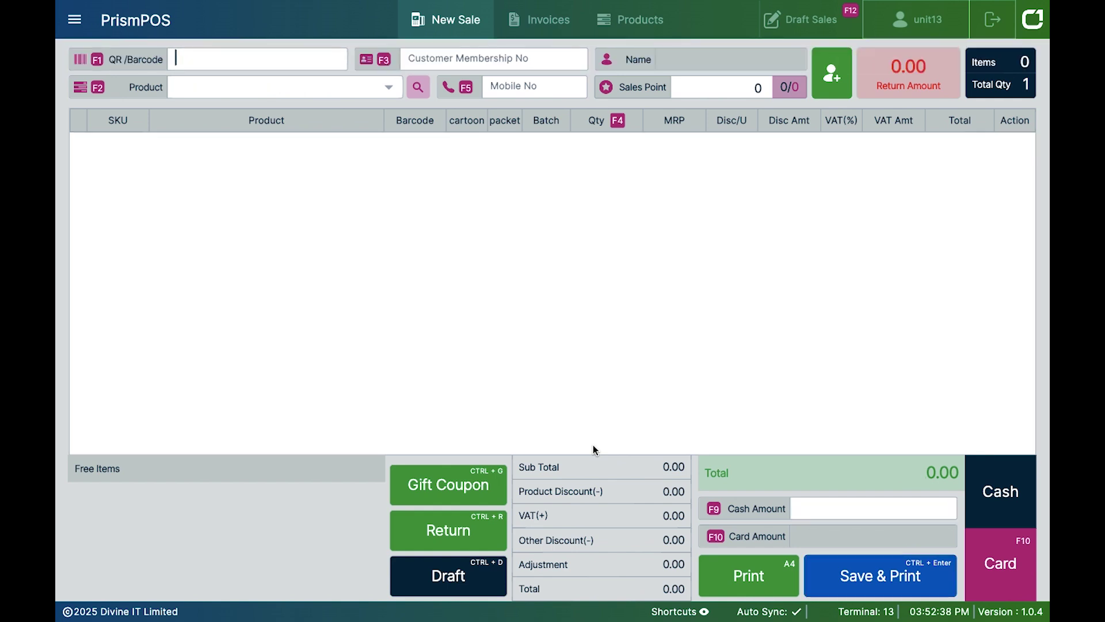
# - Open the invoice list and check the sync status of the newly saved card invoice
pyautogui.click(539, 27)
pyautogui.click(104, 170)
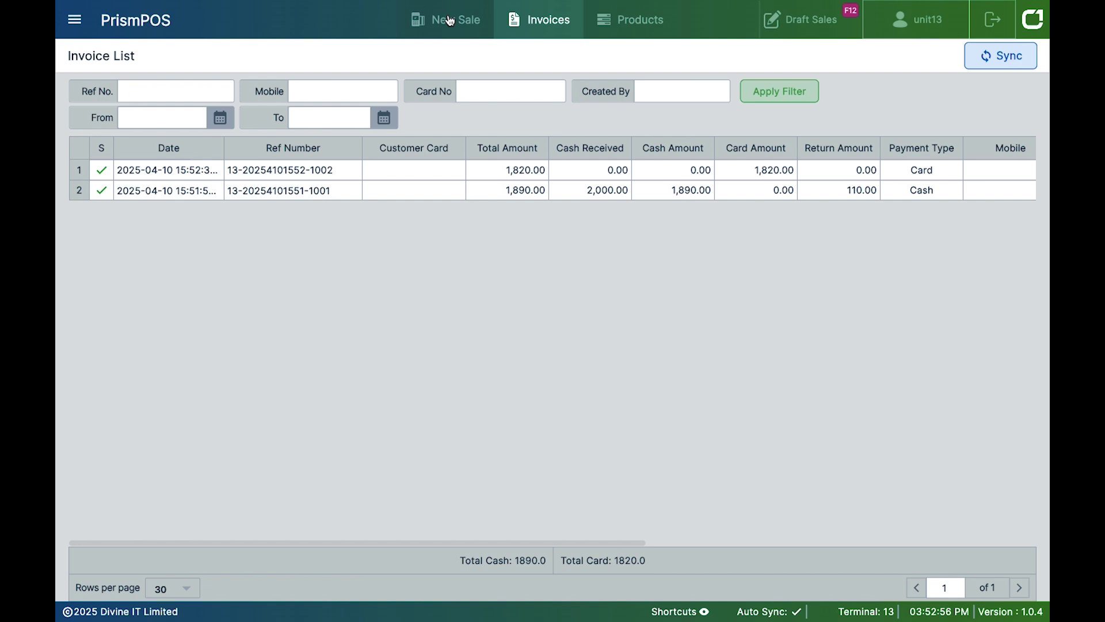
# - Start a new sale, add 24k Gold Cream 25g and 24k Gold Cream 100g (24141), and remove the 25g line
pyautogui.click(449, 21)
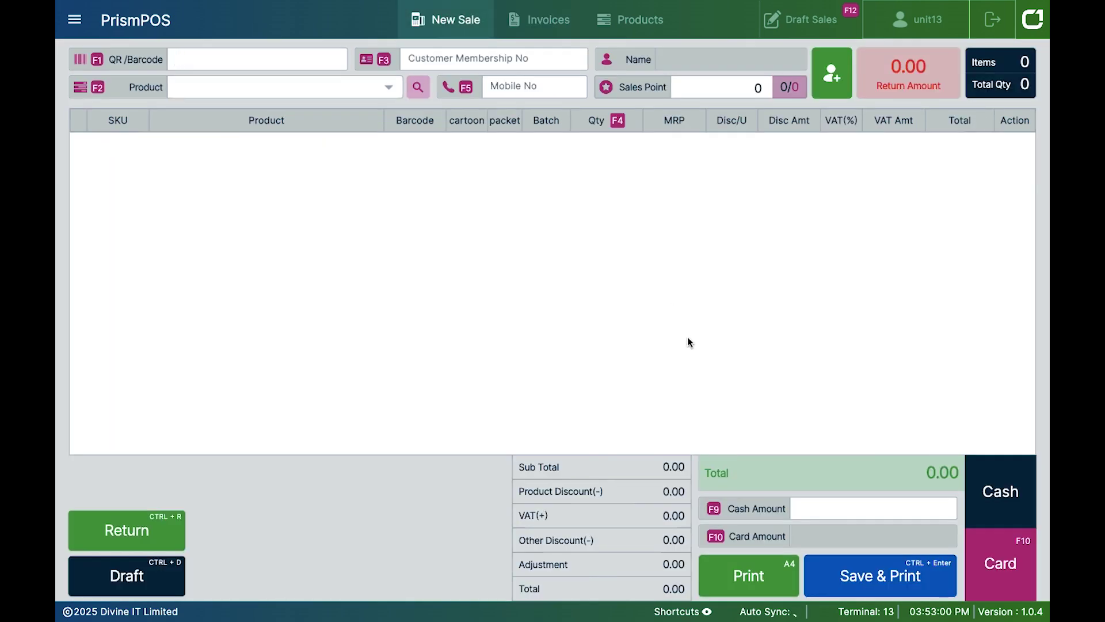
pyautogui.click(343, 87)
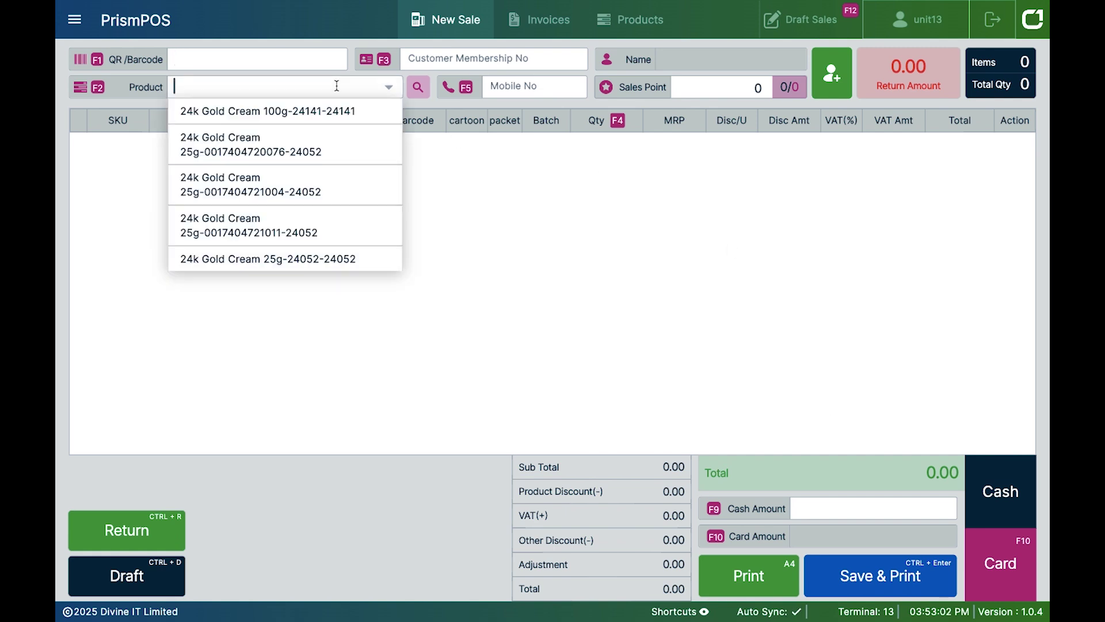
pyautogui.click(252, 192)
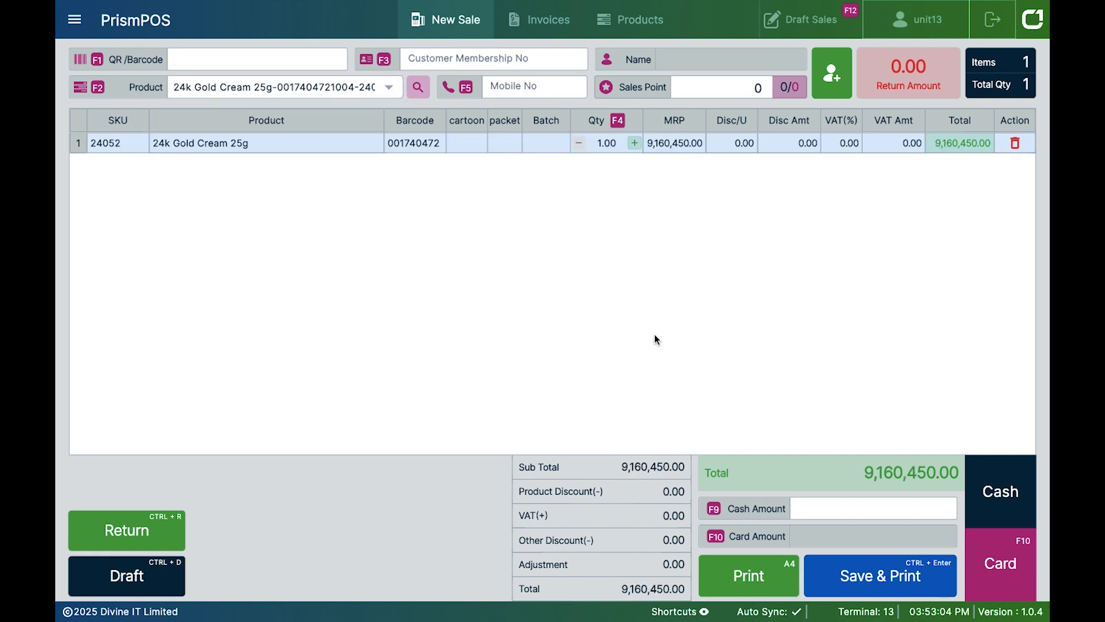
pyautogui.click(388, 88)
pyautogui.click(307, 111)
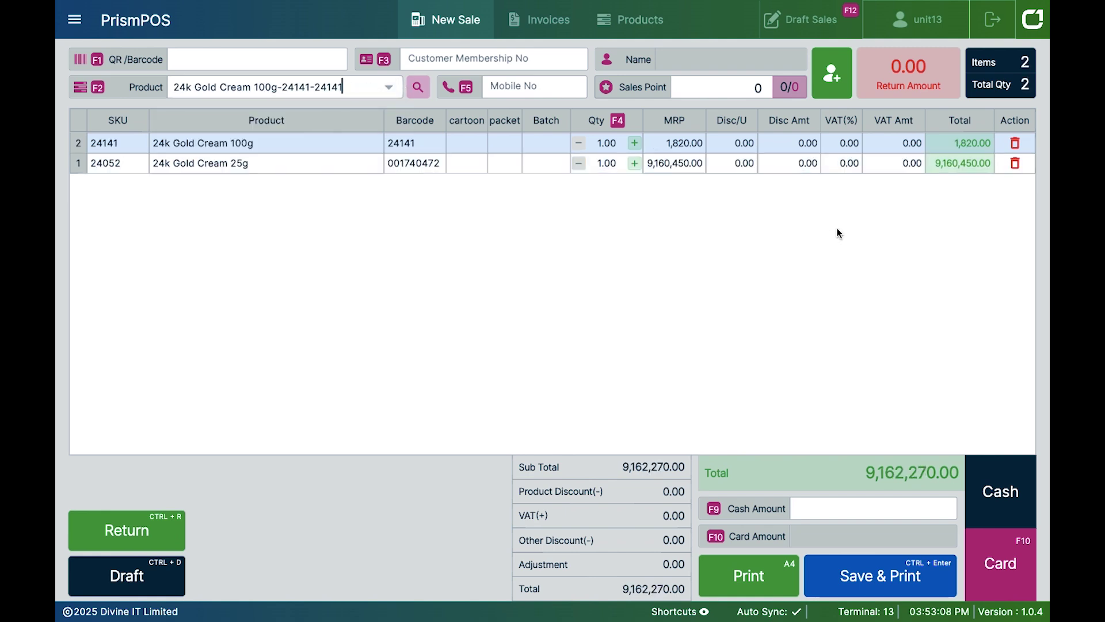
pyautogui.click(1015, 161)
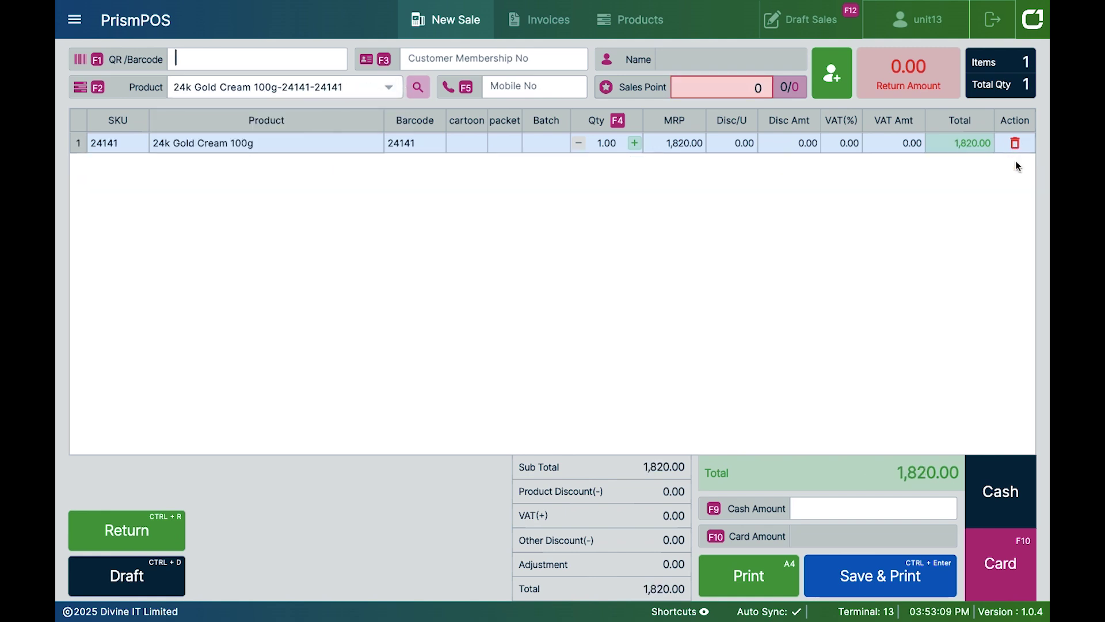
# - Split the payment into 500 cash and the rest by Nexus Pay with the card's last four digits, and save and print the invoice
pyautogui.click(894, 509)
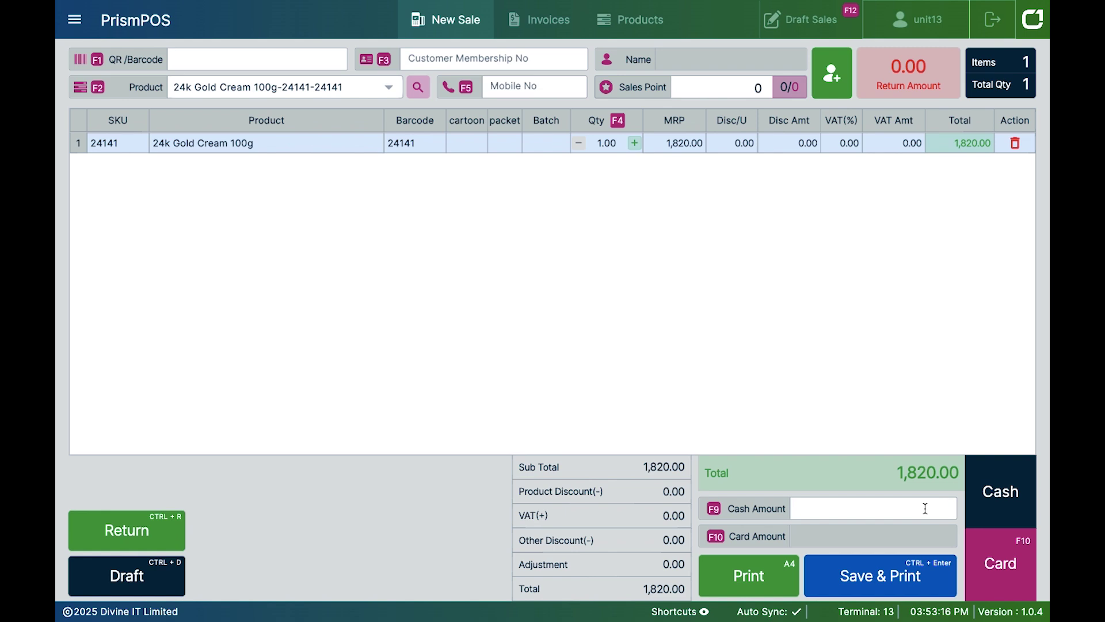
pyautogui.write('500')
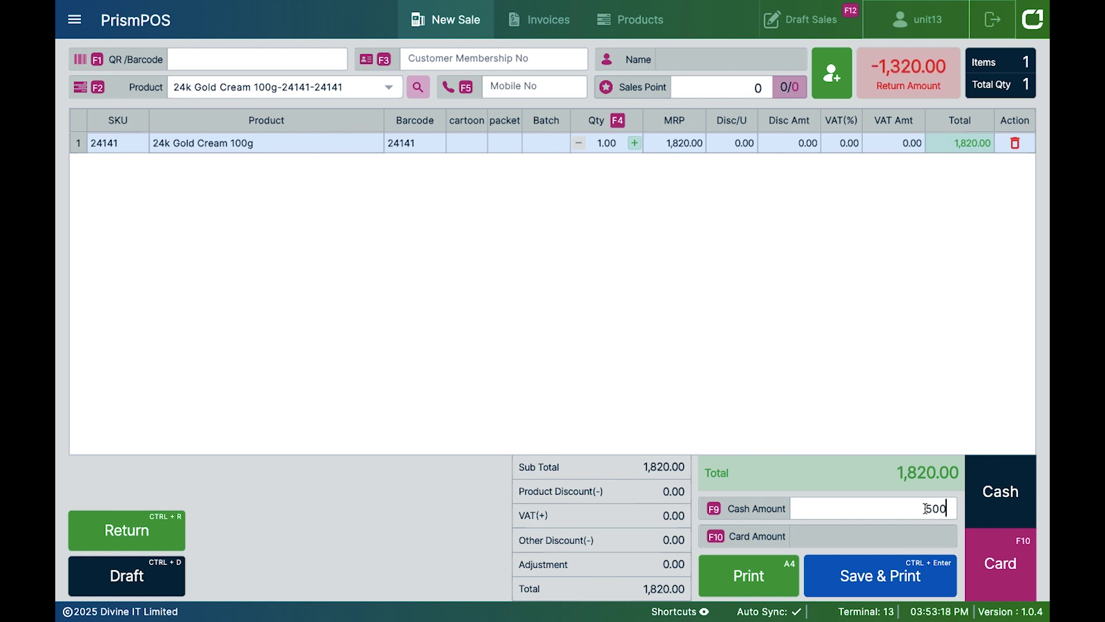
pyautogui.click(1004, 564)
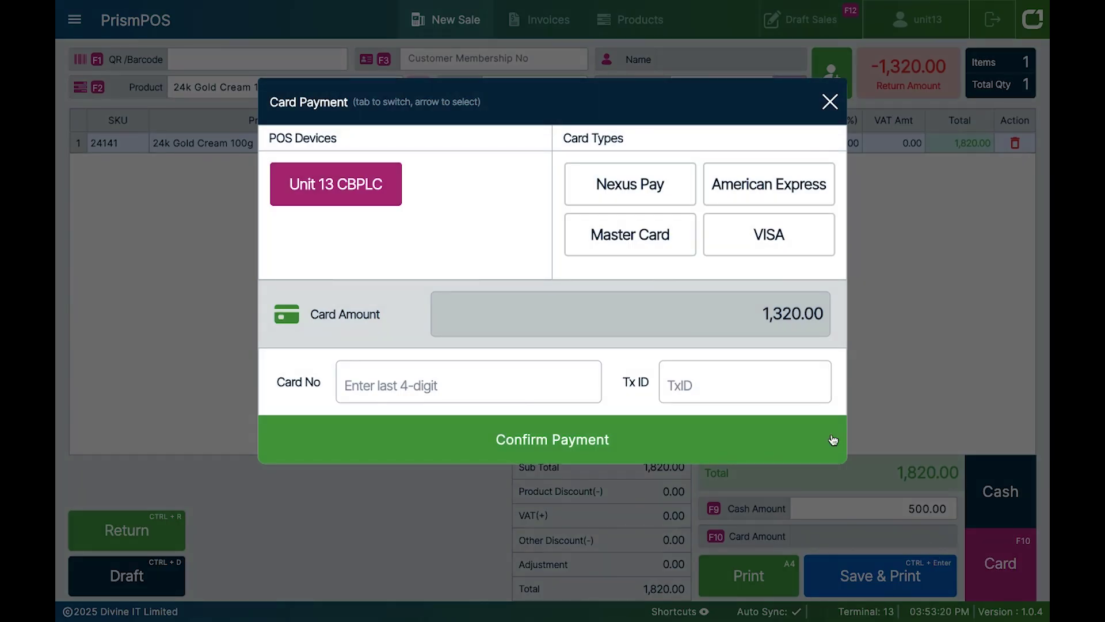
pyautogui.click(628, 184)
pyautogui.click(436, 380)
pyautogui.write('1234')
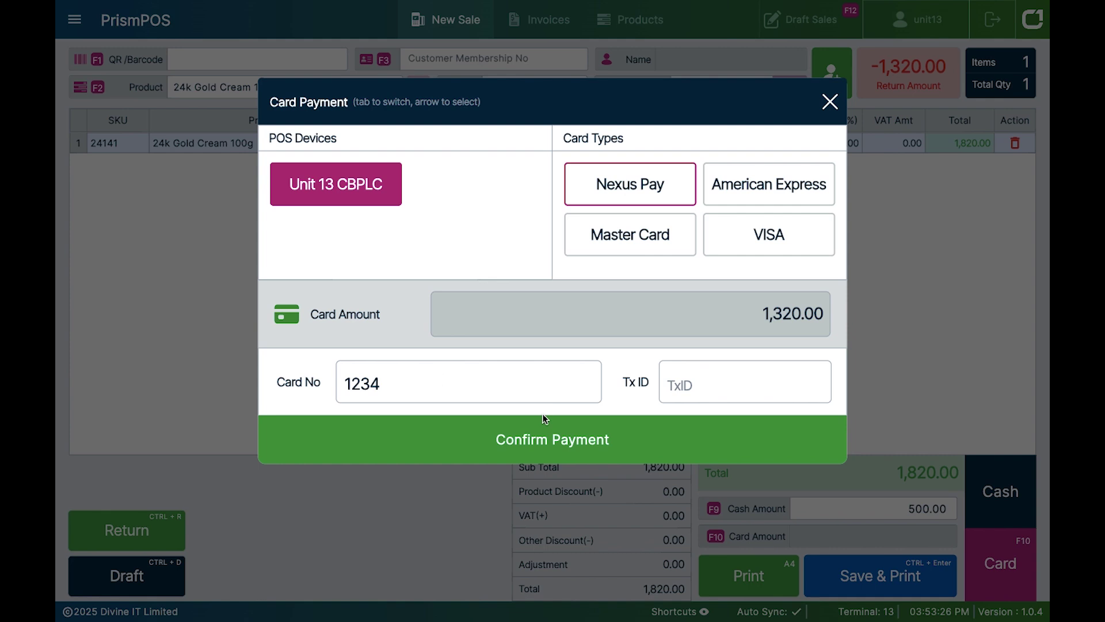
pyautogui.click(578, 441)
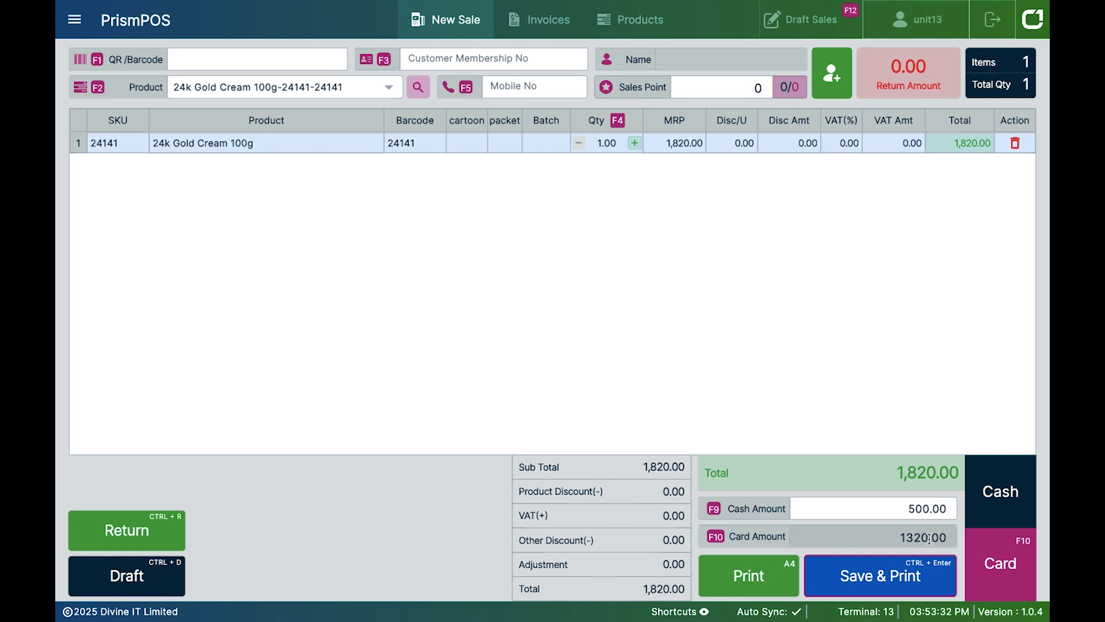
pyautogui.click(893, 575)
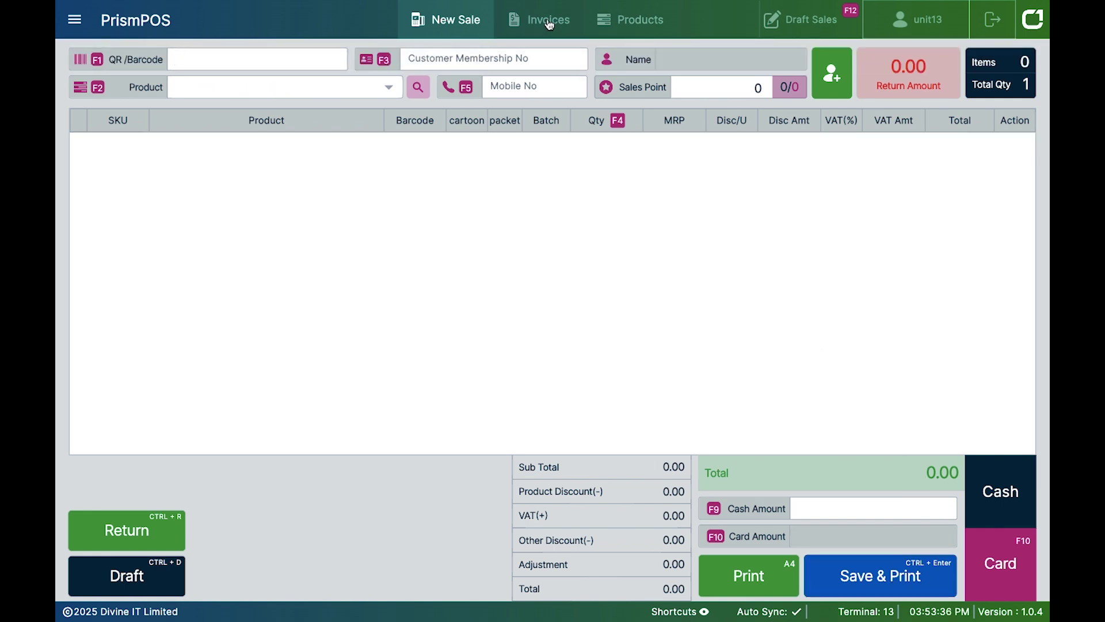
# - Review the newly saved cash and card invoice in the invoice list and go back to the new sale screen
pyautogui.click(541, 20)
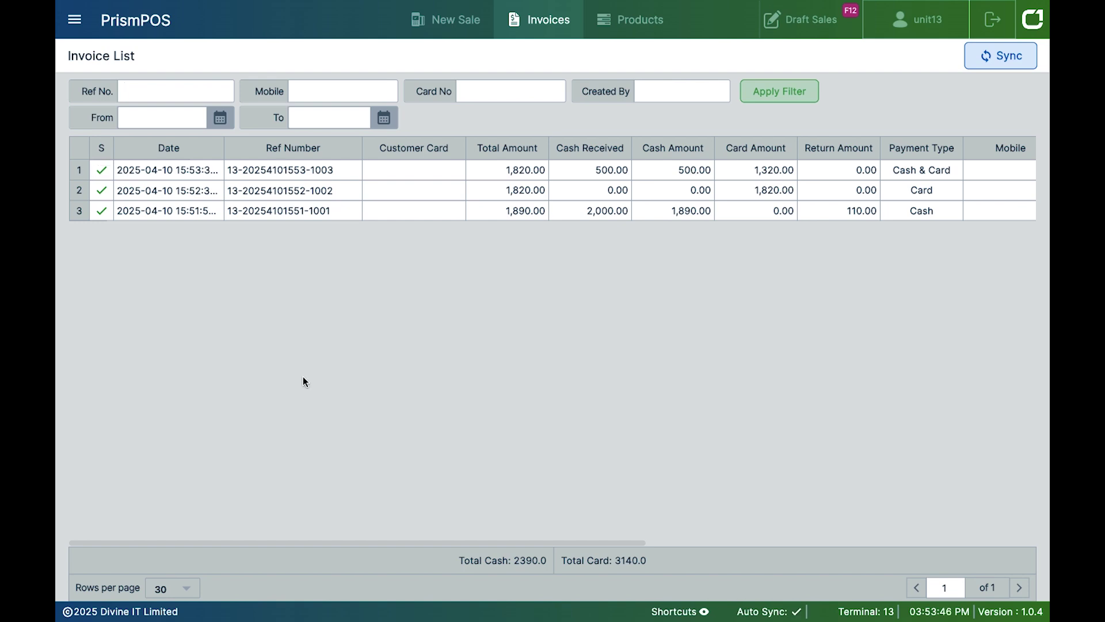
pyautogui.click(457, 24)
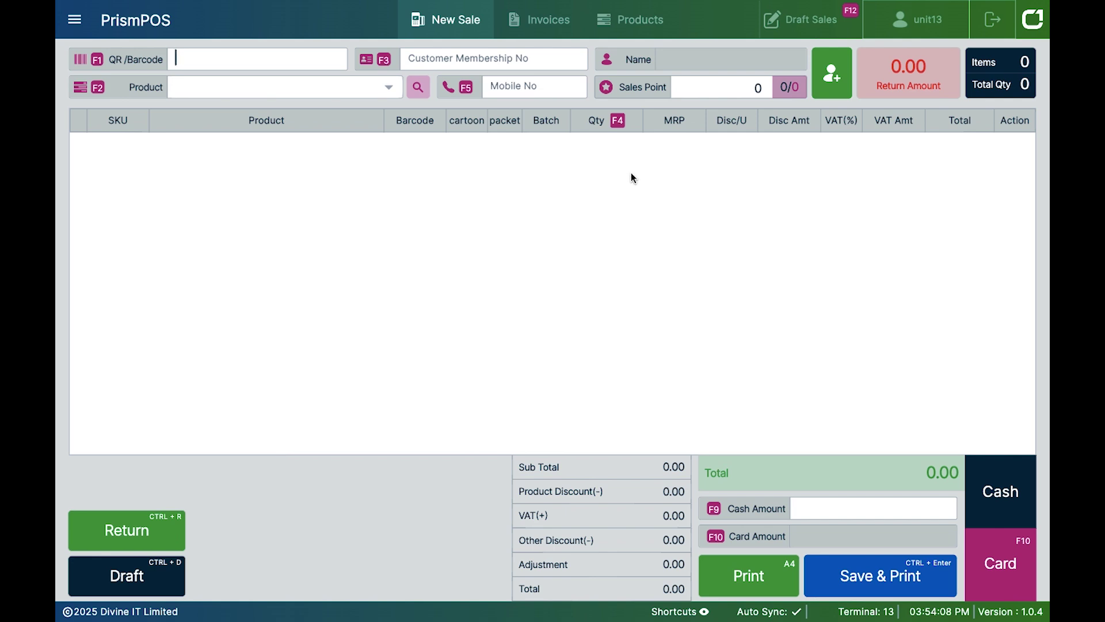
# - Copy the reference number of the cash-only invoice from the invoice list
pyautogui.click(547, 23)
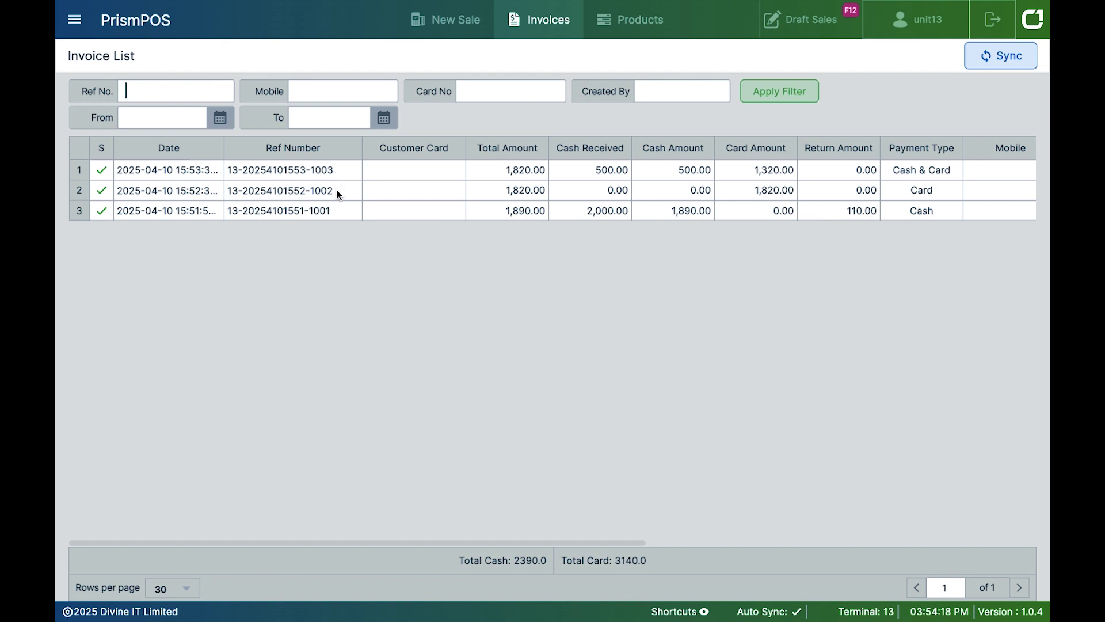
pyautogui.moveTo(331, 211); pyautogui.dragTo(227, 210)
pyautogui.rightClick(251, 211)
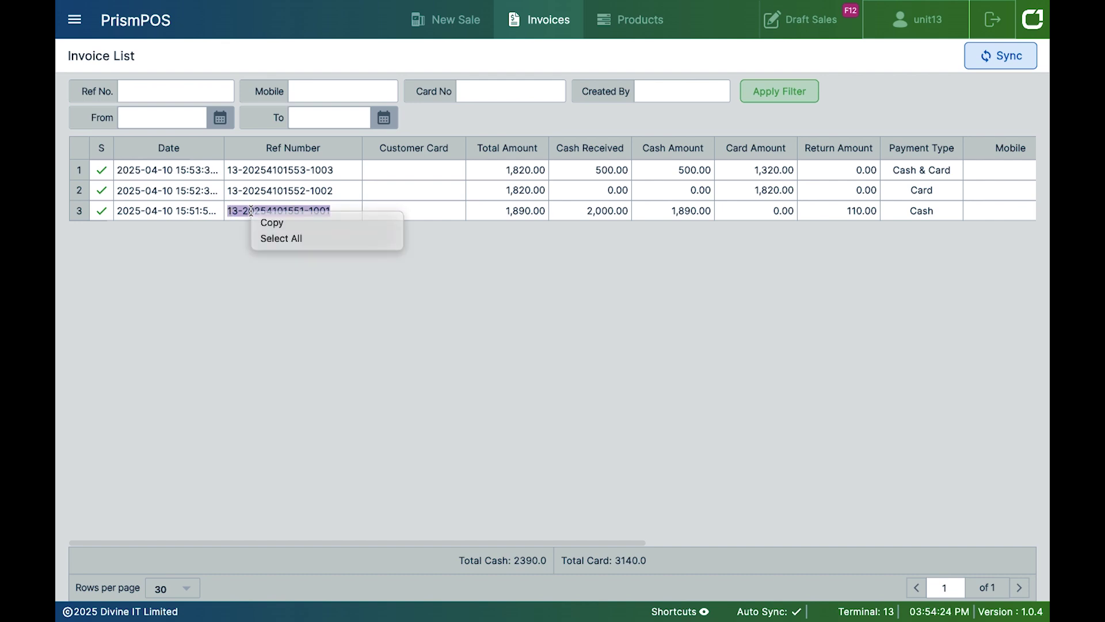
pyautogui.click(282, 223)
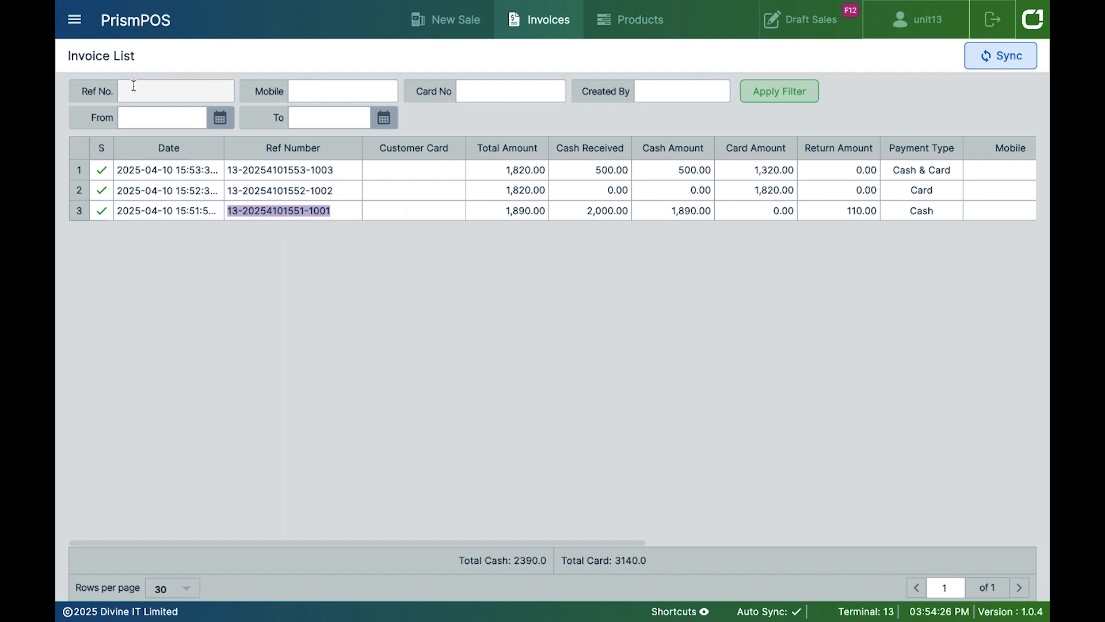
# - Open the Return module and load the cash-only invoice with its copied reference number
pyautogui.click(82, 23)
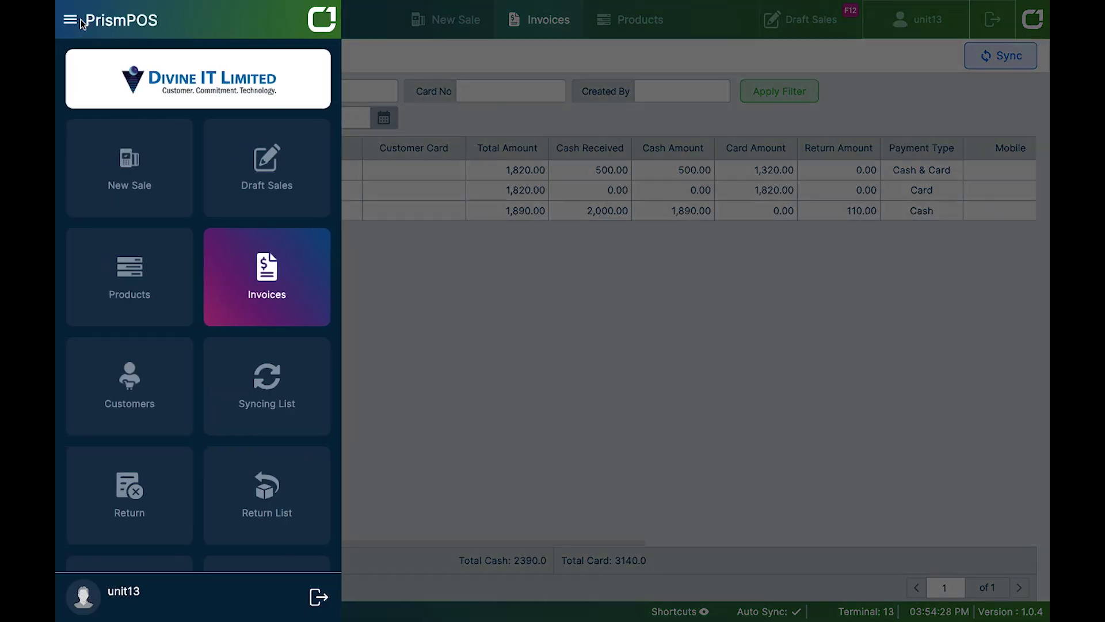
pyautogui.click(136, 494)
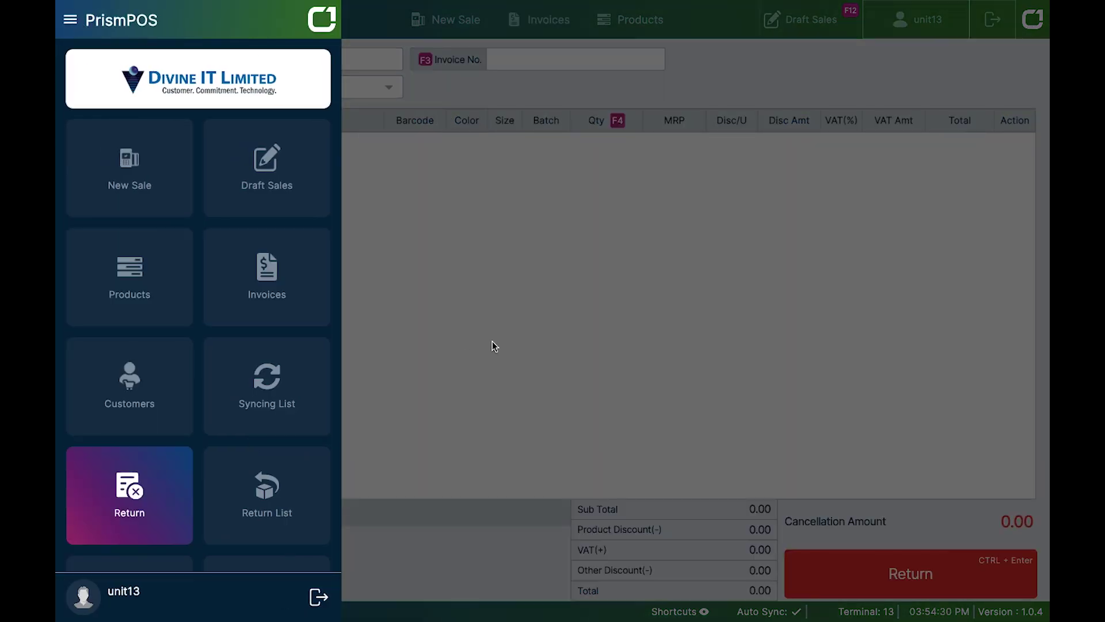
pyautogui.click(492, 340)
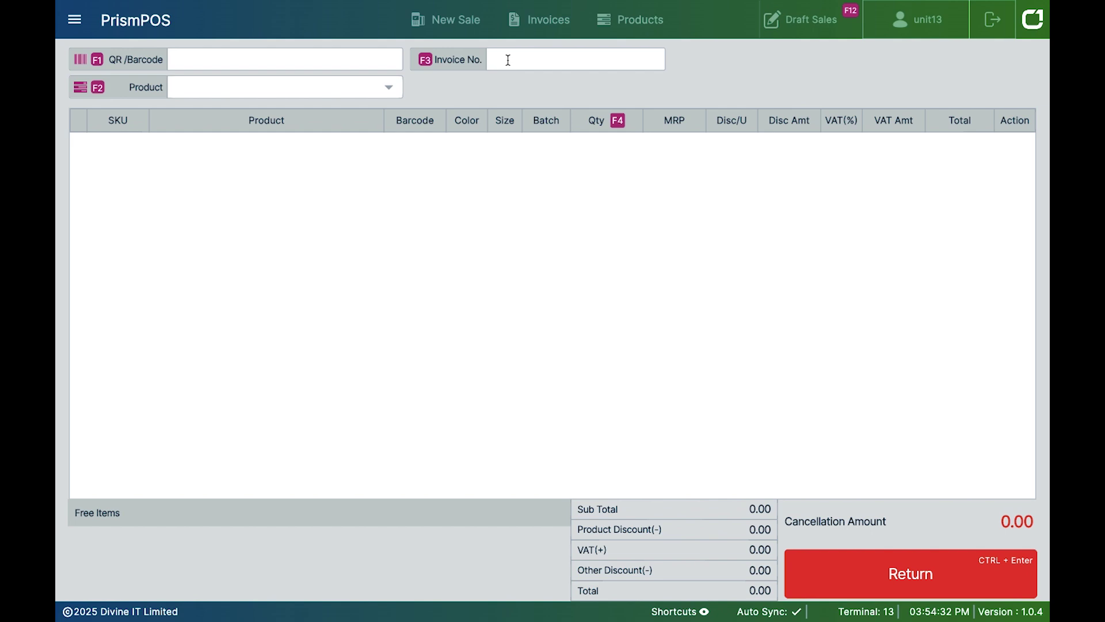
pyautogui.hotkey('ctrl', 'v')
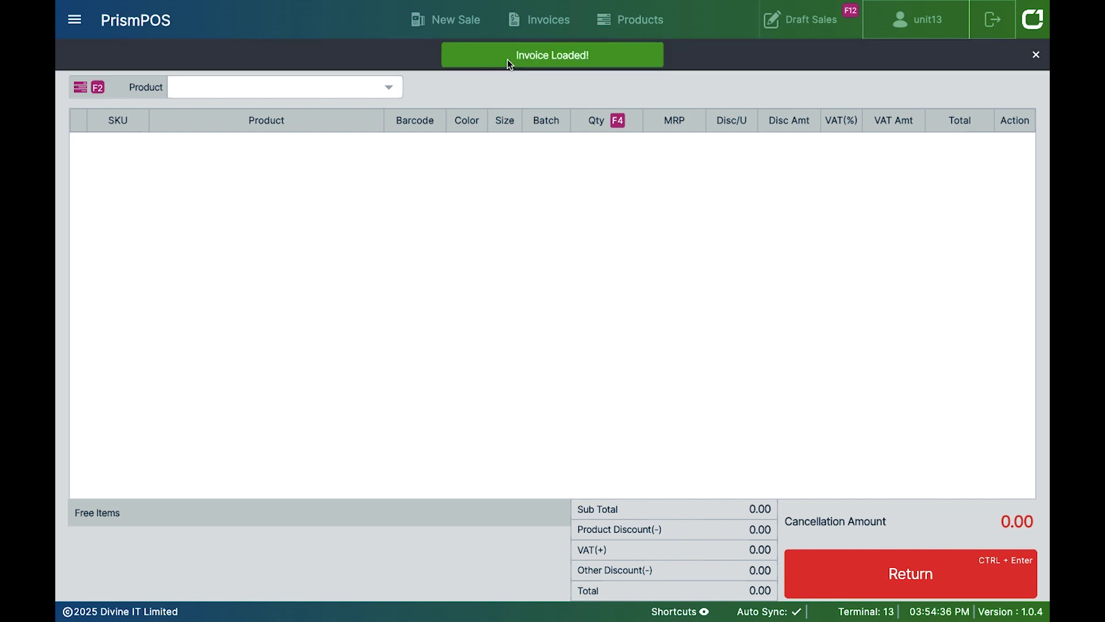
# - Add FW 32320 from the loaded invoice to the return and process the return
pyautogui.click(307, 88)
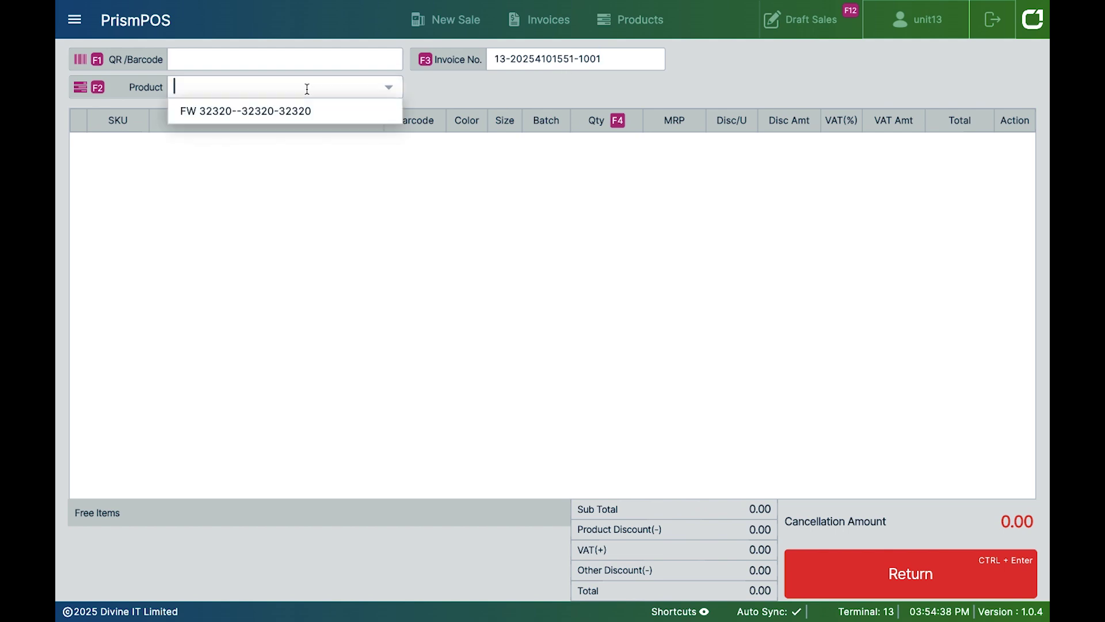
pyautogui.click(286, 110)
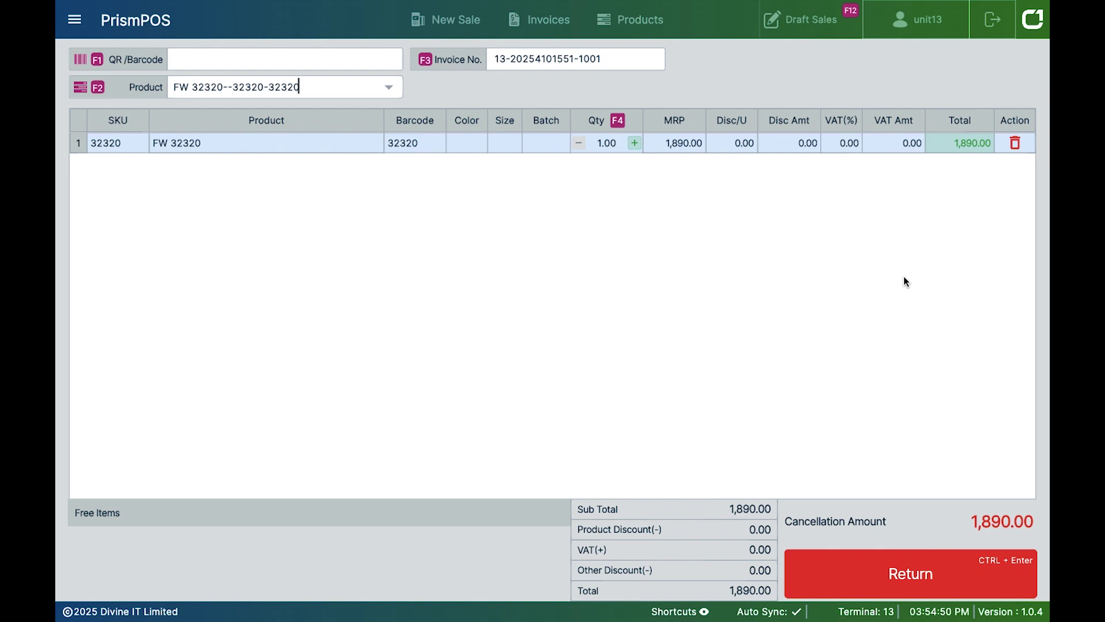
pyautogui.click(933, 583)
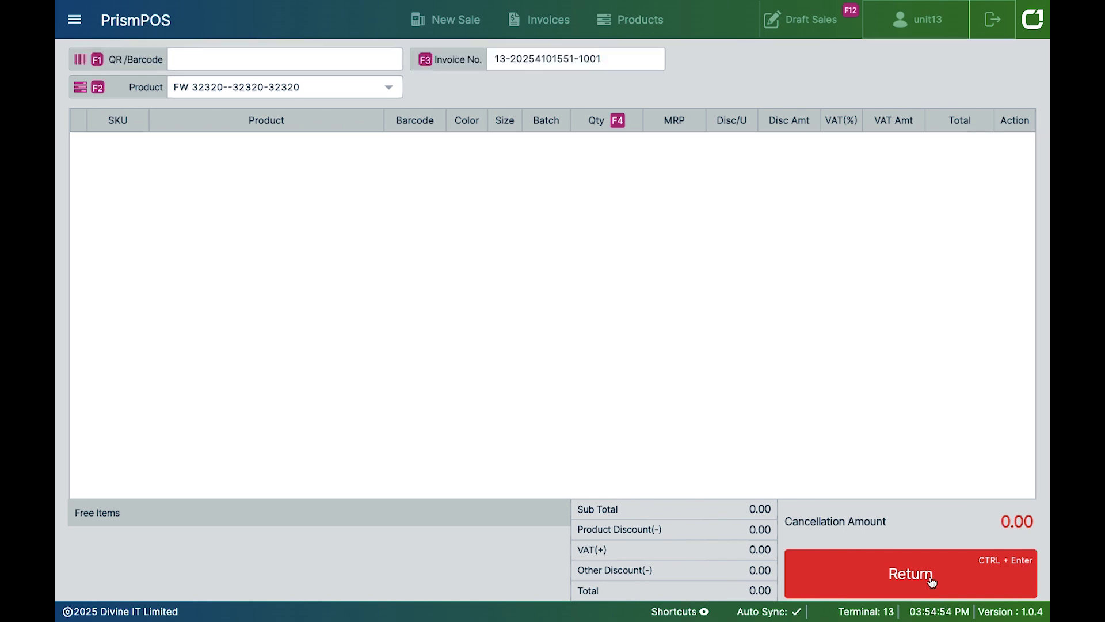
# - Open the return list and sync the new FW 32320 return entry
pyautogui.click(72, 21)
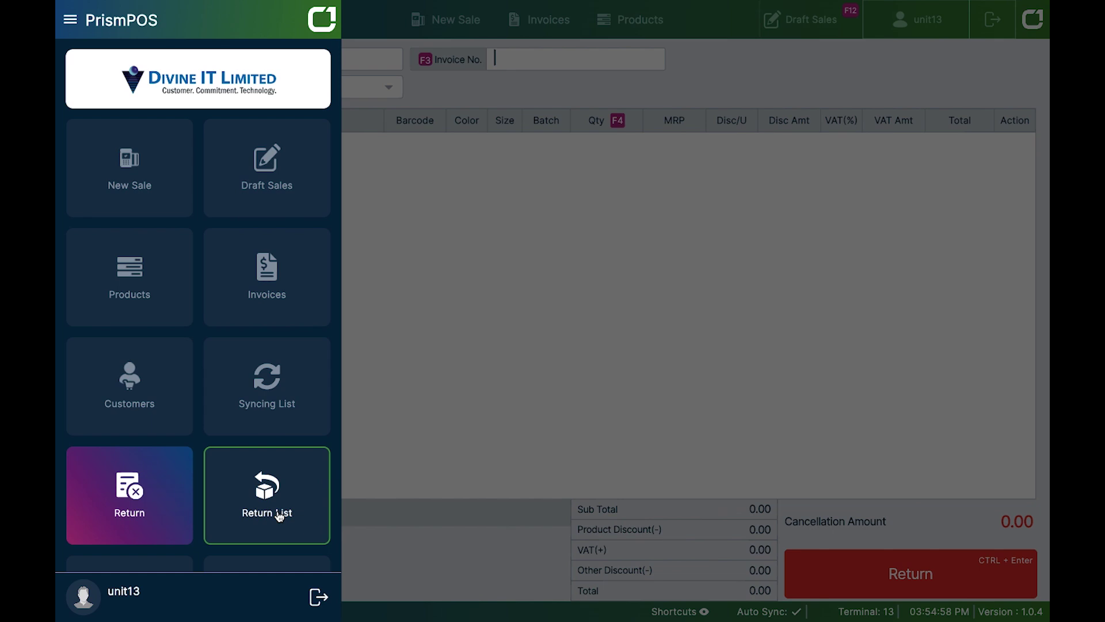
pyautogui.scroll(-2, 278, 515)
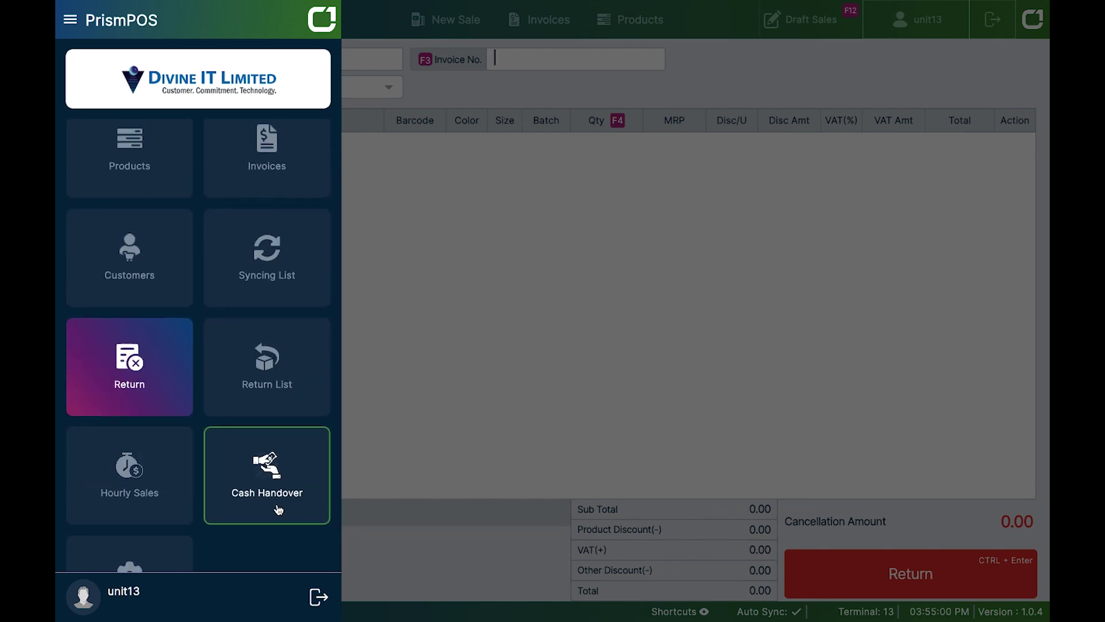
pyautogui.click(280, 438)
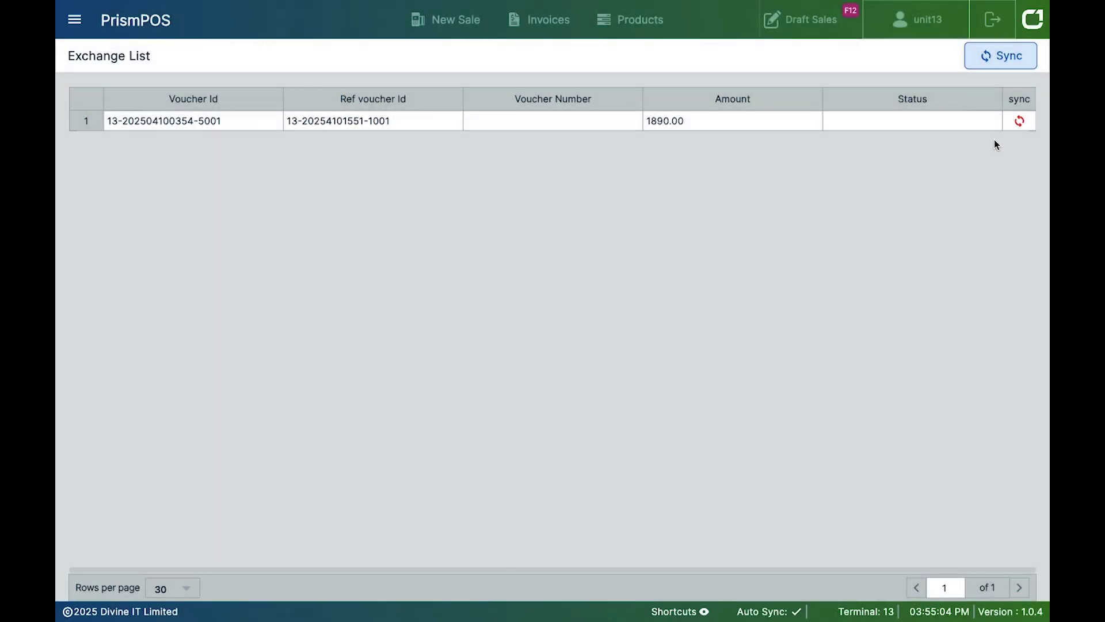
pyautogui.click(1020, 122)
# - Start a new sale for the exchange and add 24k Gold Cream 100g (24141) from the product list
pyautogui.click(447, 22)
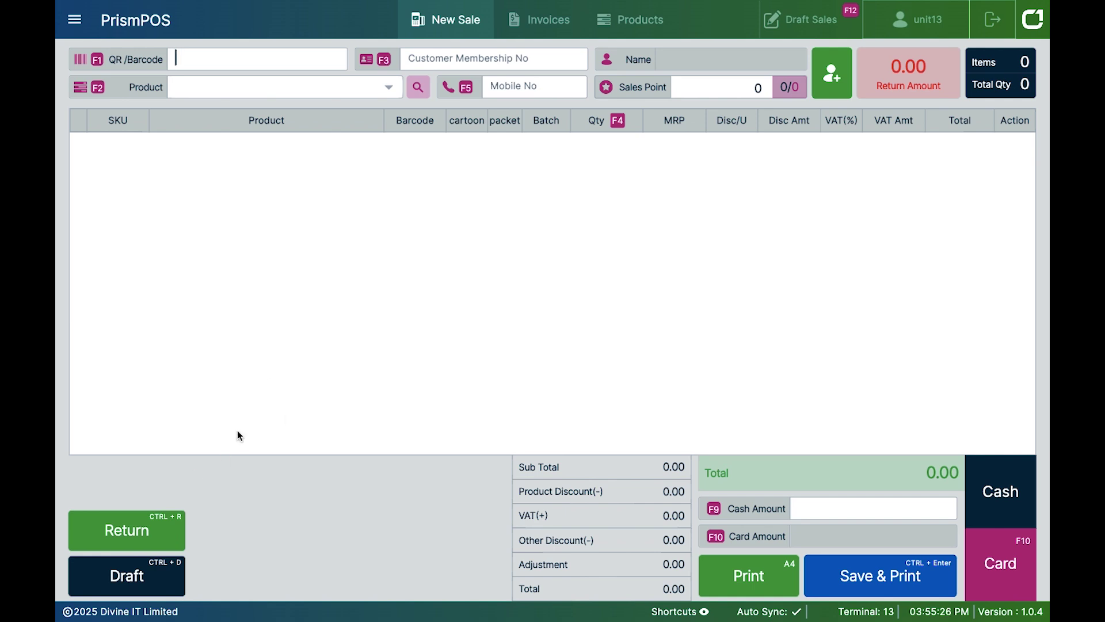
pyautogui.click(247, 90)
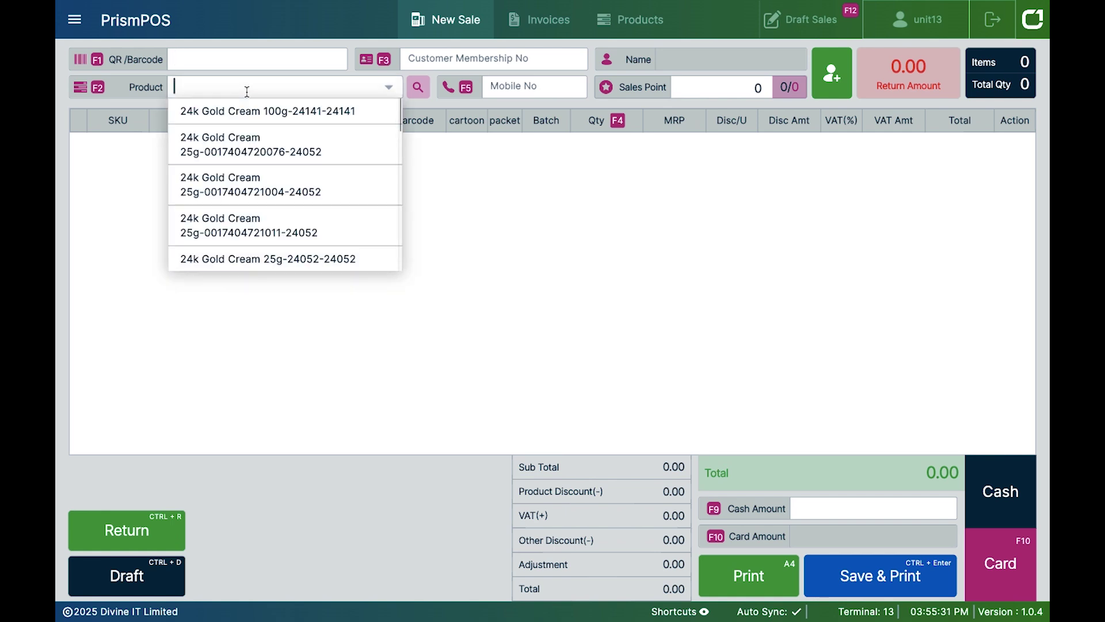
pyautogui.click(259, 118)
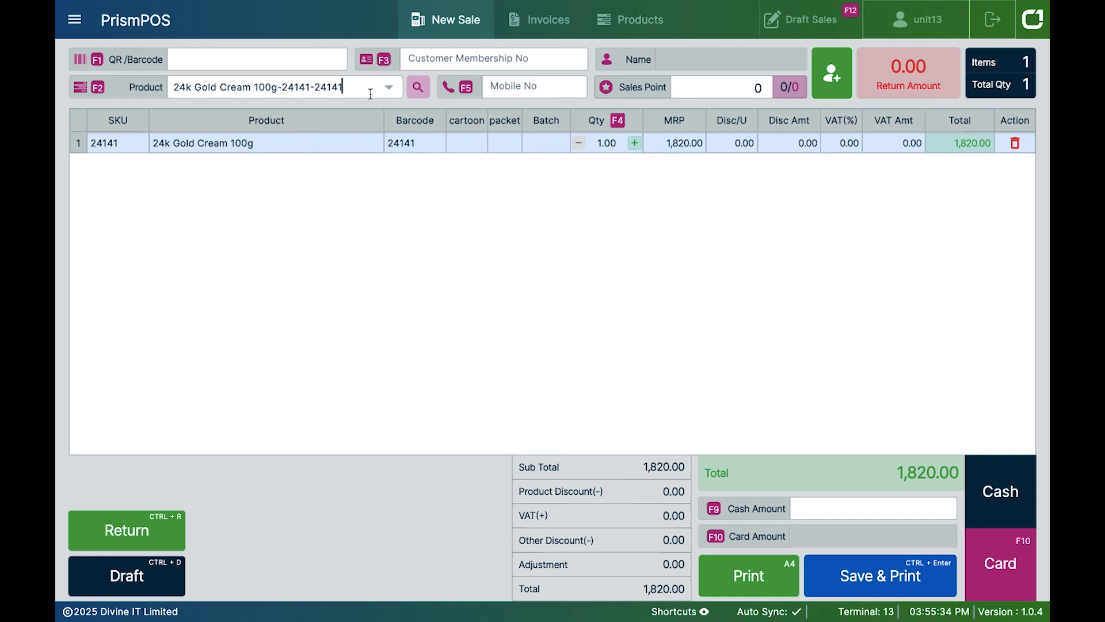
# - Try to adjust the one-unit 24k Gold Cream sale against the returned order's sales order cancellation number
pyautogui.press('F1')
pyautogui.click(123, 535)
pyautogui.click(448, 293)
pyautogui.click(454, 325)
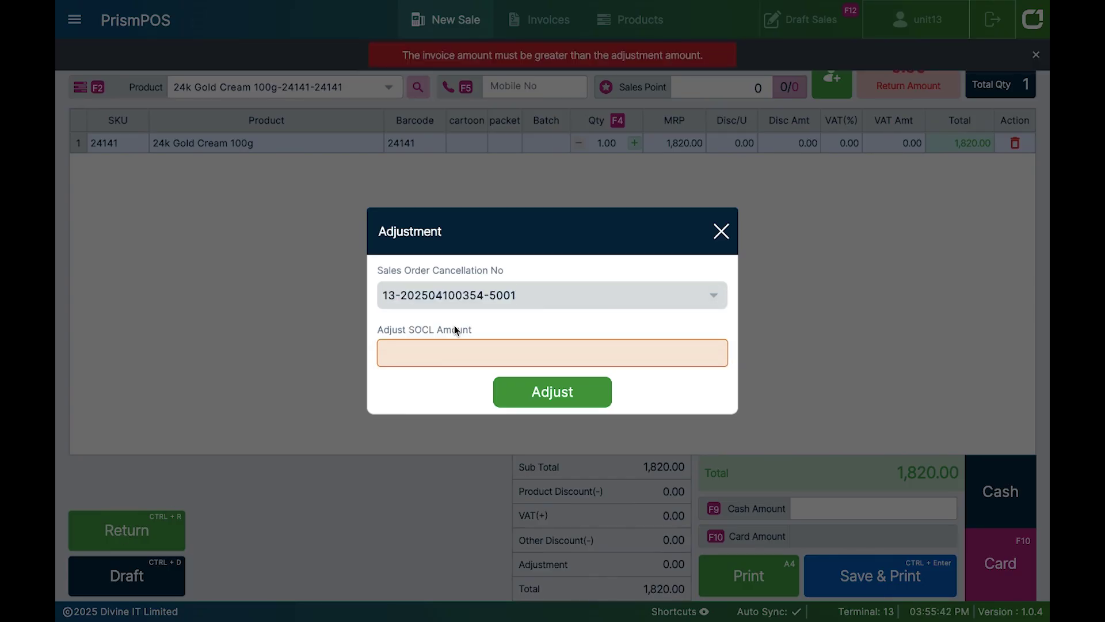
pyautogui.click(510, 452)
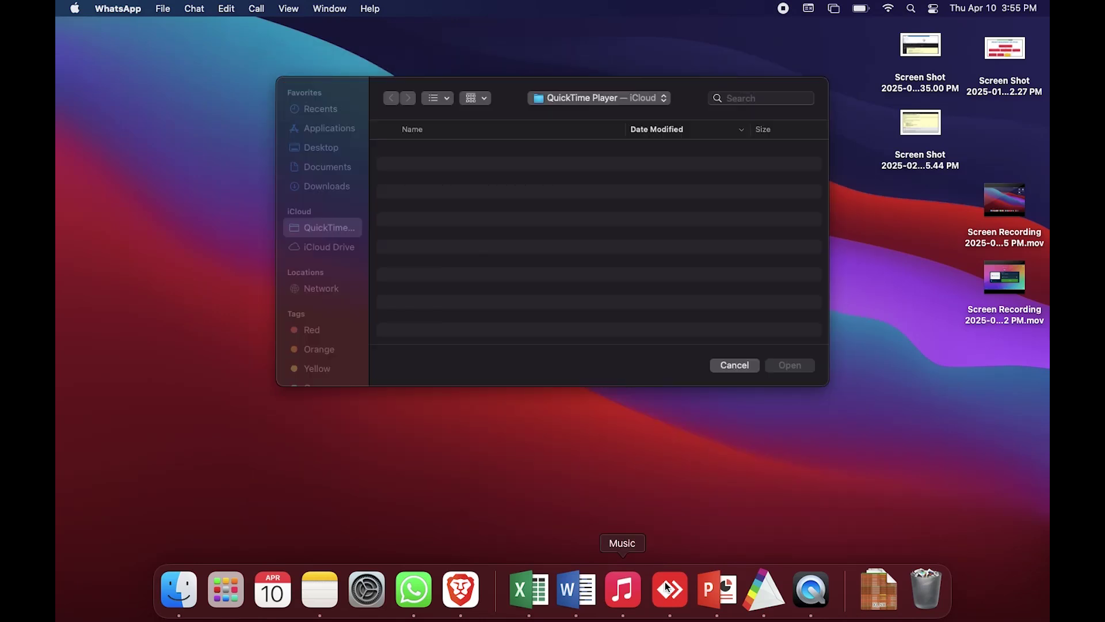
pyautogui.click(764, 590)
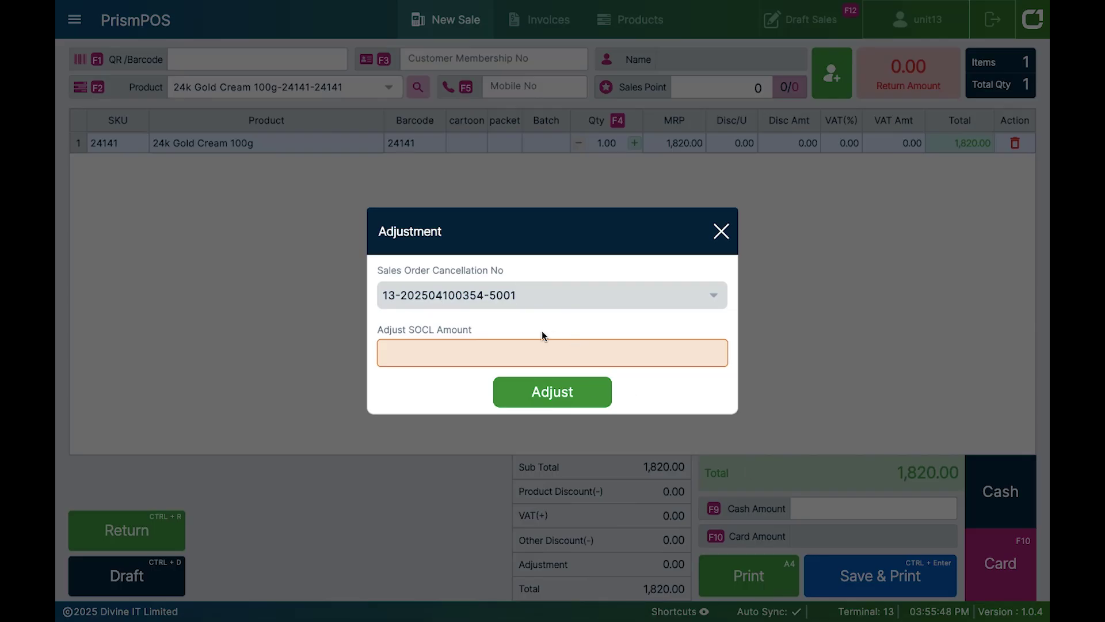
pyautogui.click(527, 286)
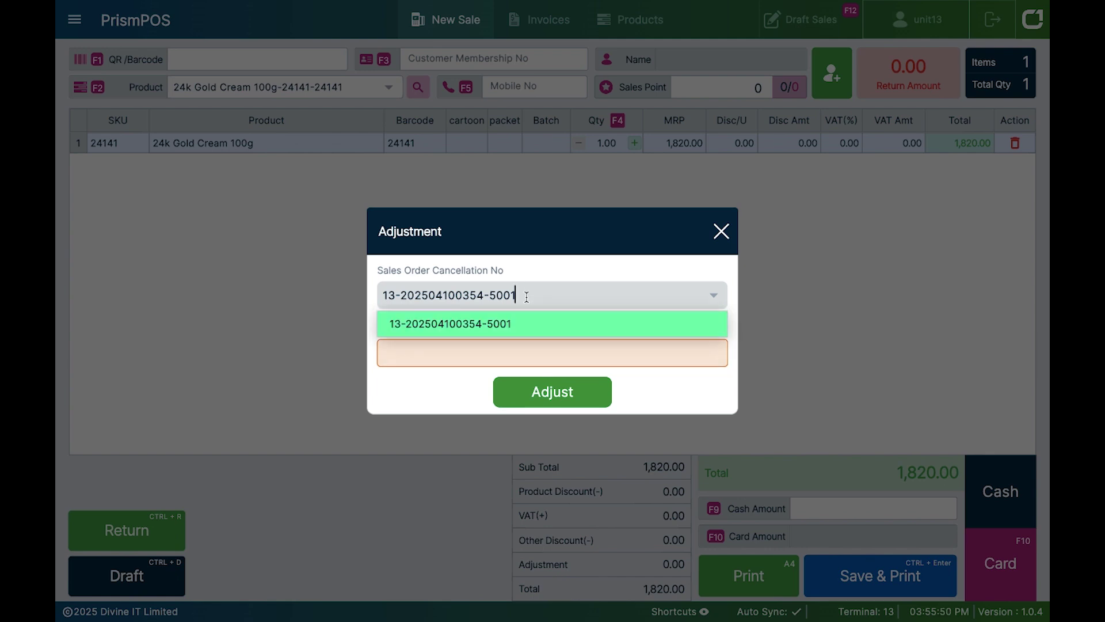
pyautogui.click(506, 319)
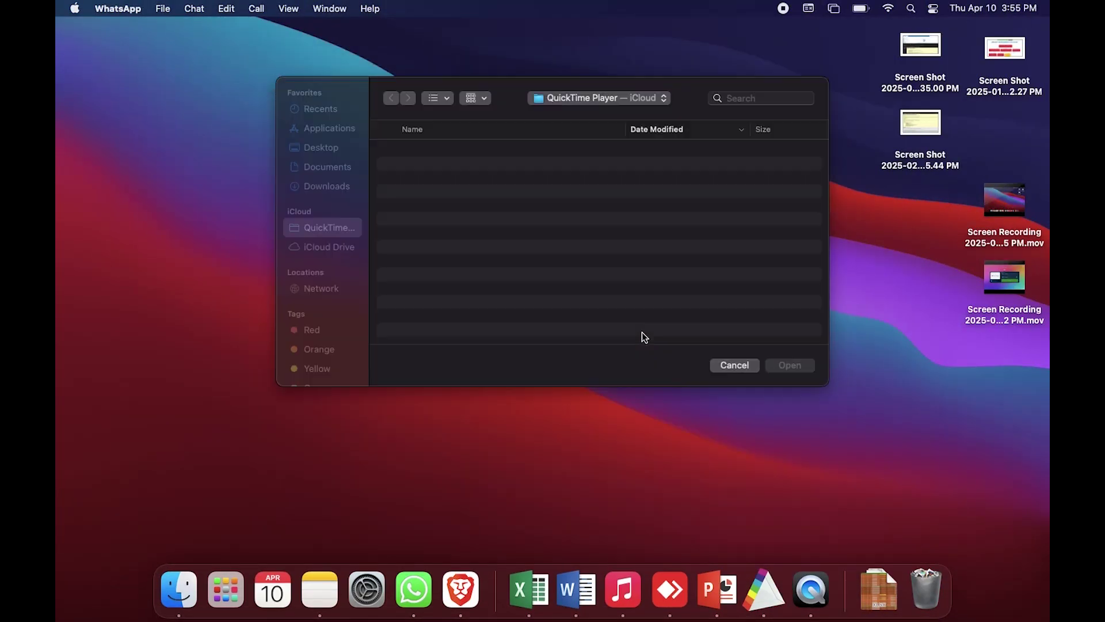
pyautogui.click(765, 590)
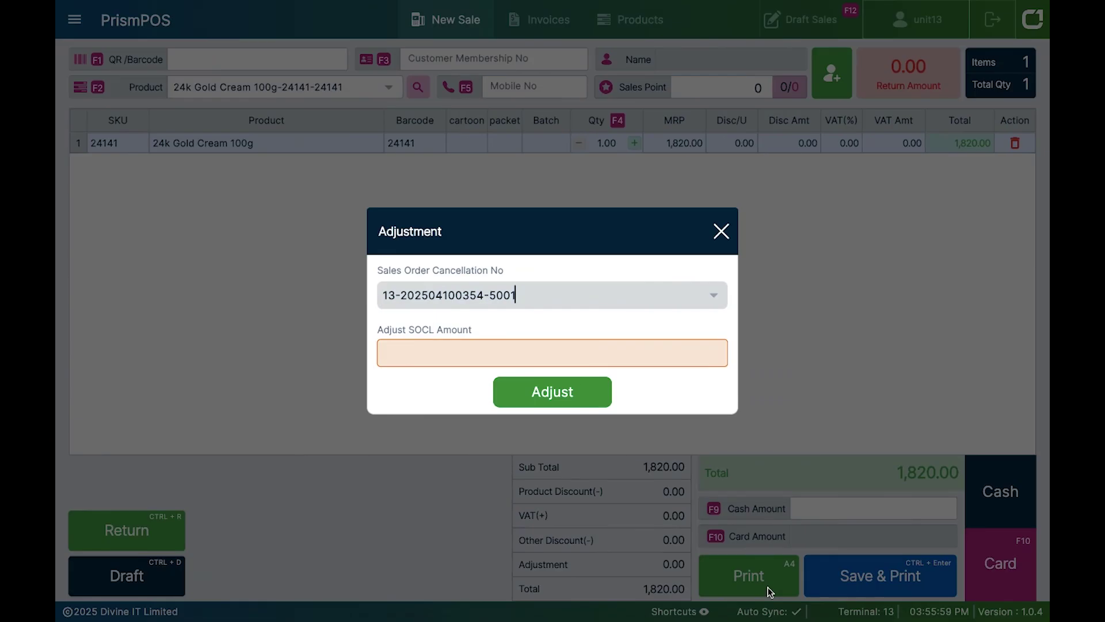
pyautogui.click(716, 238)
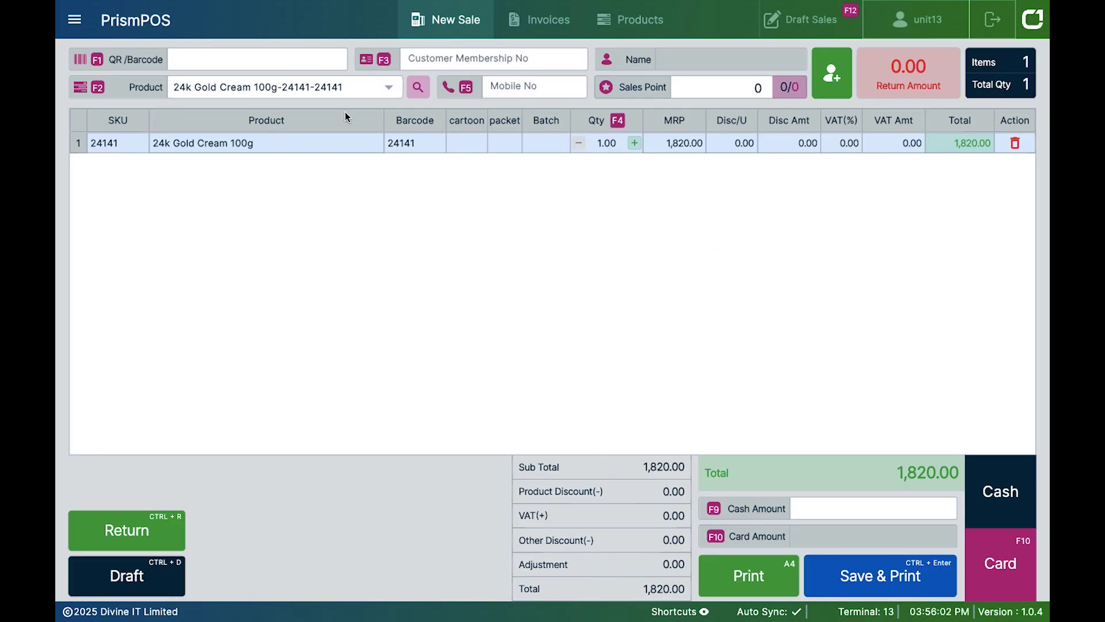
# - Increase the quantity of 24k Gold Cream 100g in the sale to 2
pyautogui.click(352, 87)
pyautogui.click(576, 300)
pyautogui.click(634, 143)
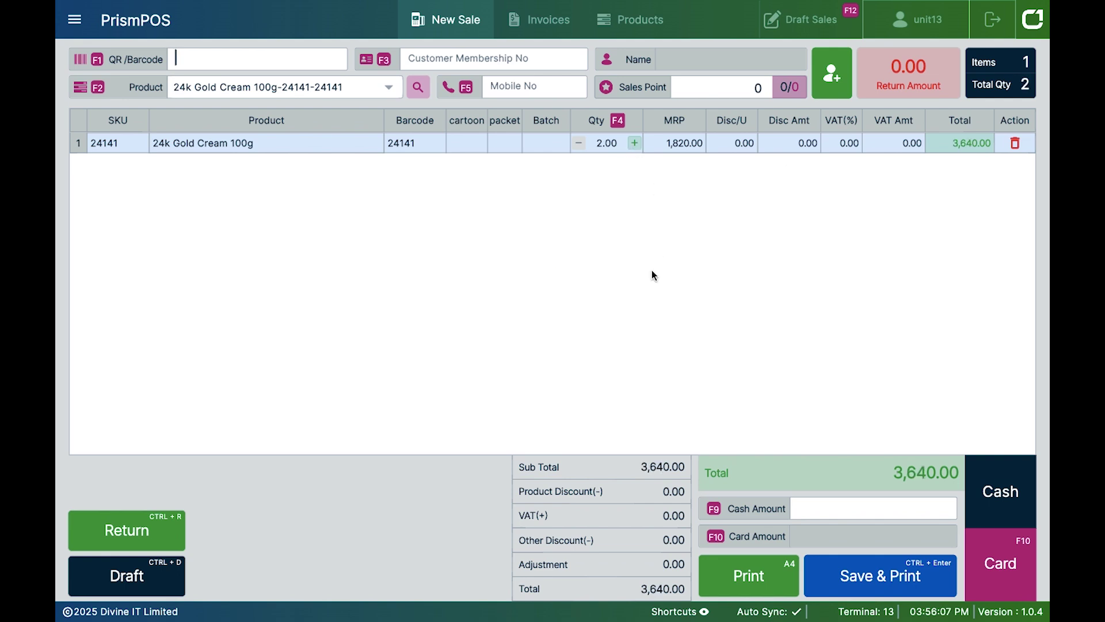
# - Adjust the sale against the returned order's sales order cancellation number, applying the SOCL amount of 1890.00
pyautogui.click(127, 538)
pyautogui.click(467, 295)
pyautogui.click(468, 328)
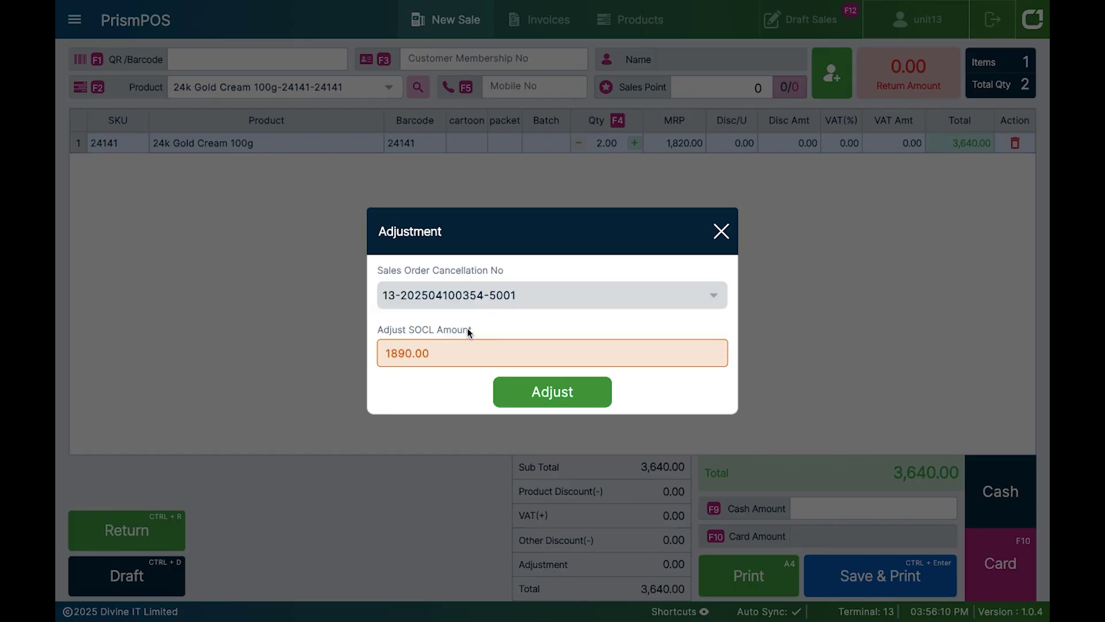
pyautogui.click(555, 397)
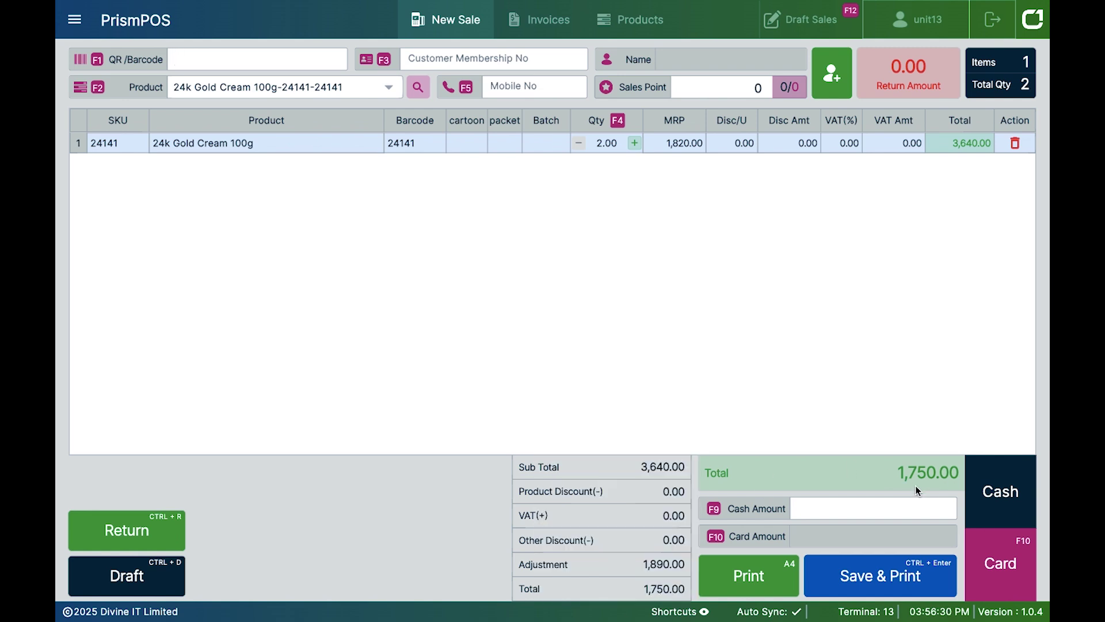
# - Enter a cash amount of 2000, save and print the adjusted sale, and check it in the invoice list
pyautogui.click(867, 509)
pyautogui.write('2000')
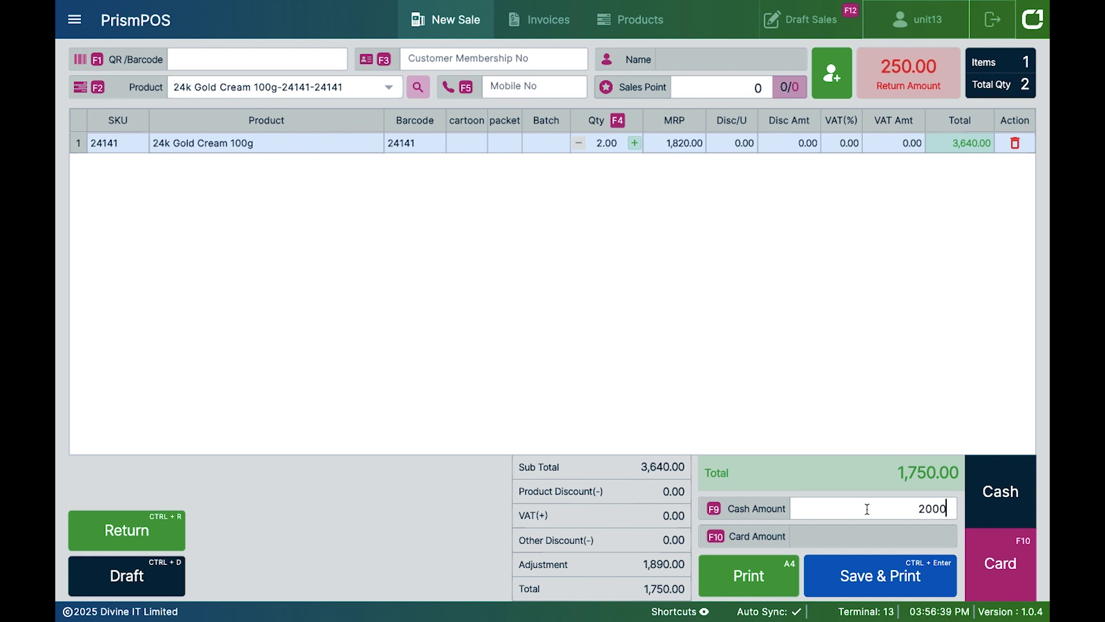
pyautogui.click(888, 578)
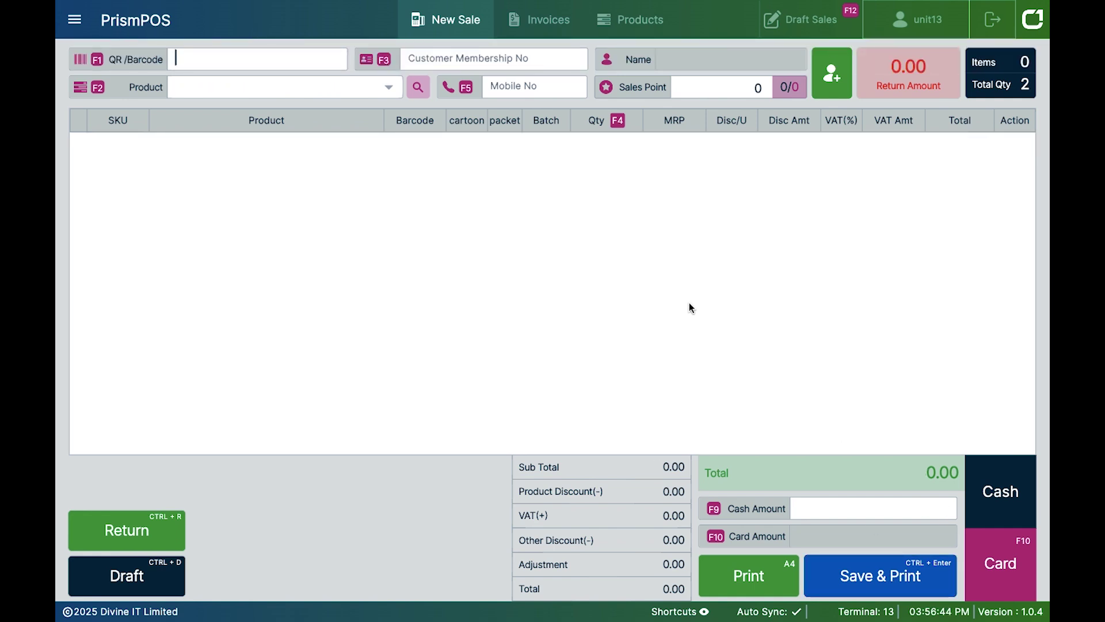
pyautogui.click(544, 21)
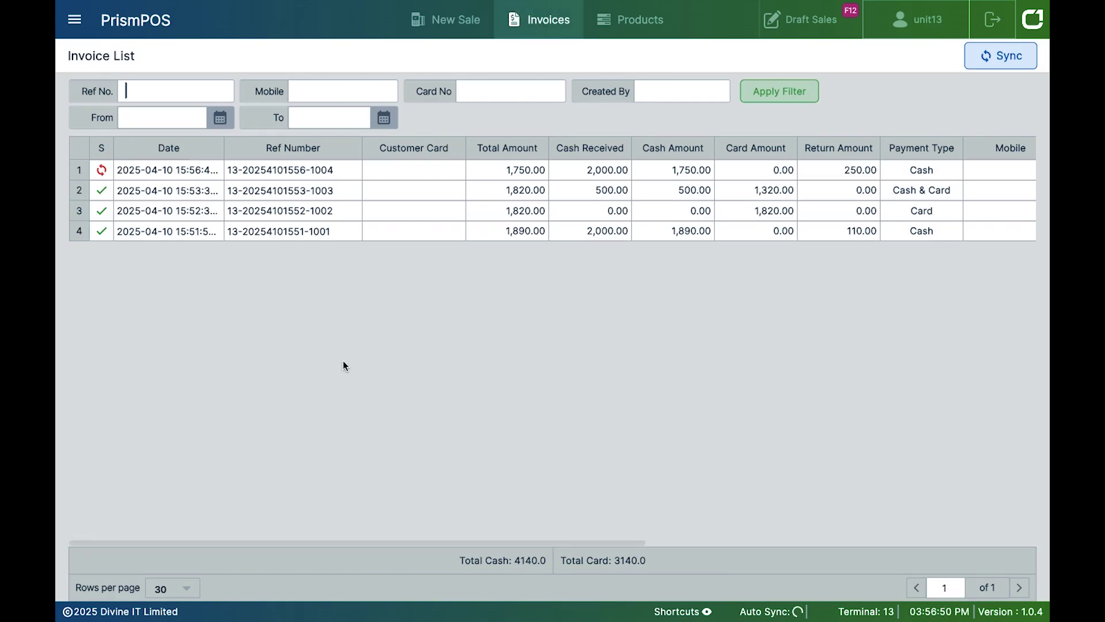
pyautogui.click(469, 27)
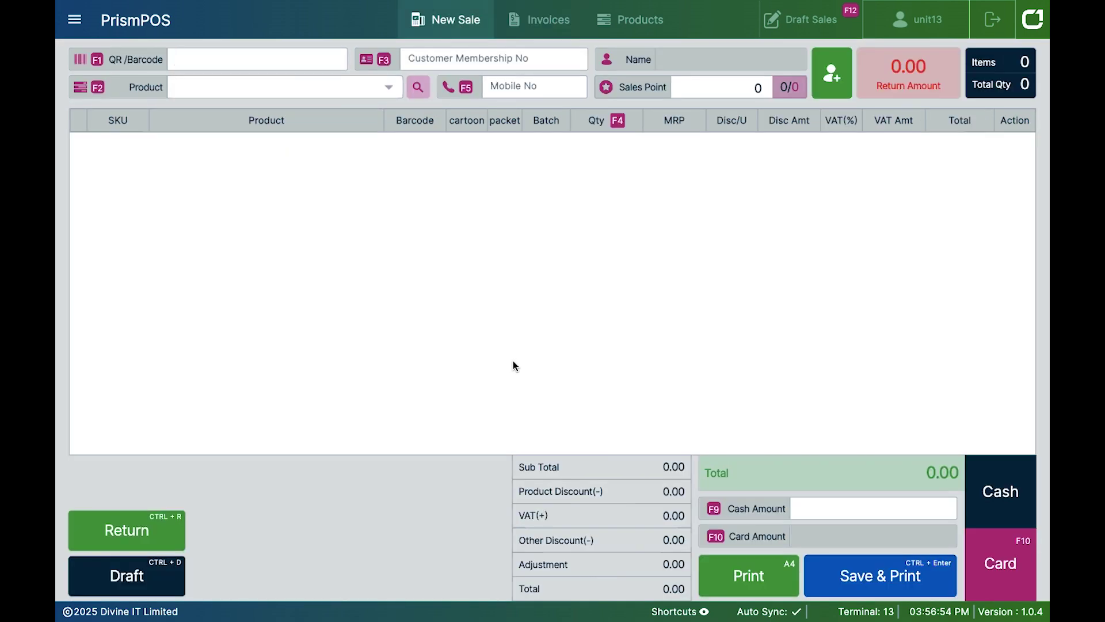